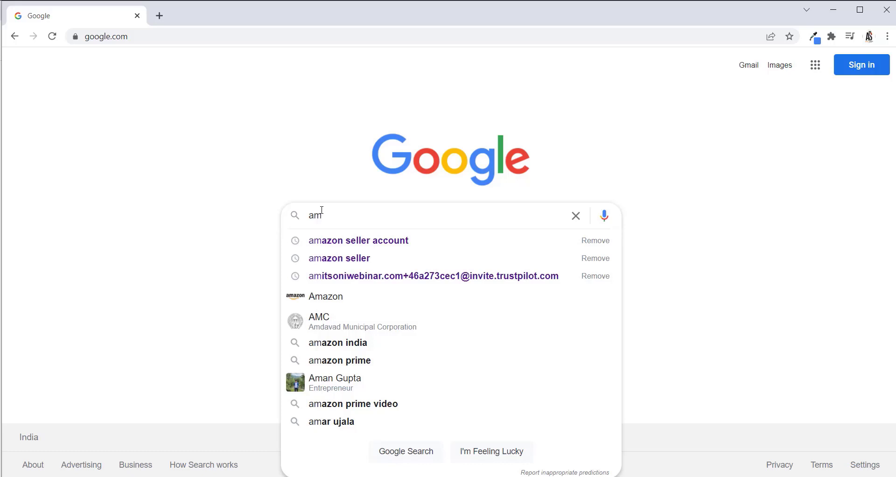
# Search Google for "amazon seller account" and start the seller sign-up from the Amazon.in Start Selling page
pyautogui.click(331, 240)
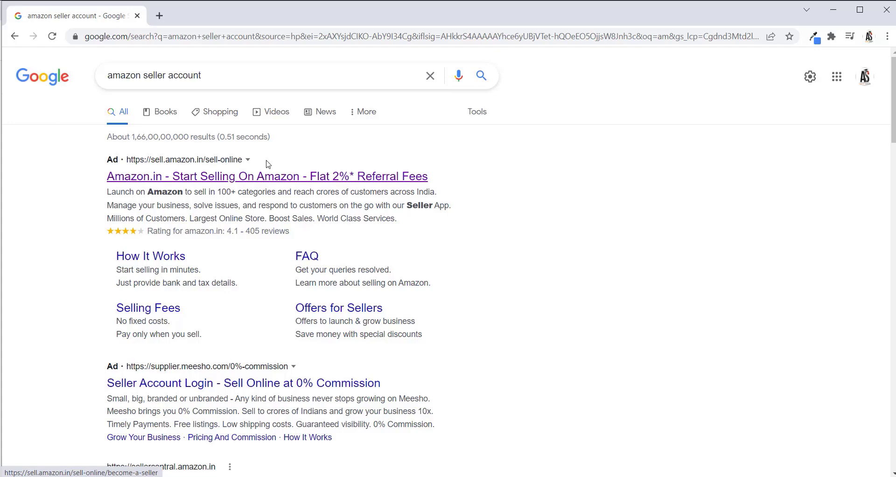
pyautogui.click(224, 177)
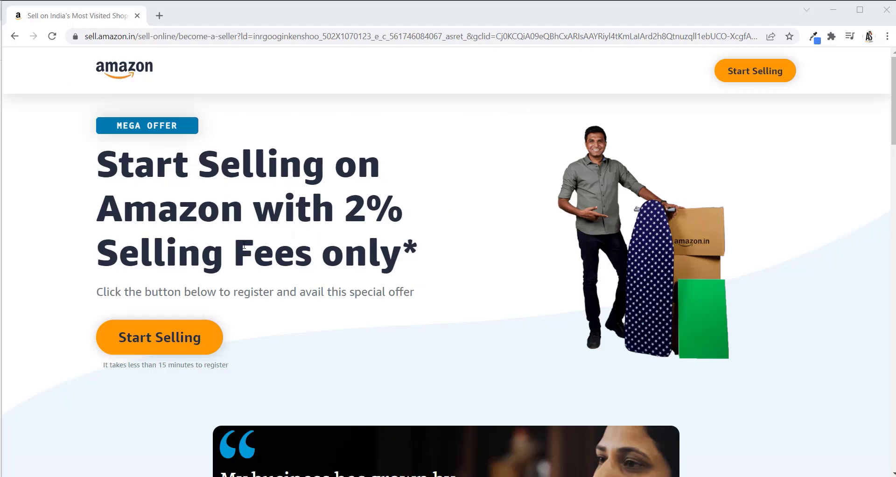
pyautogui.click(144, 345)
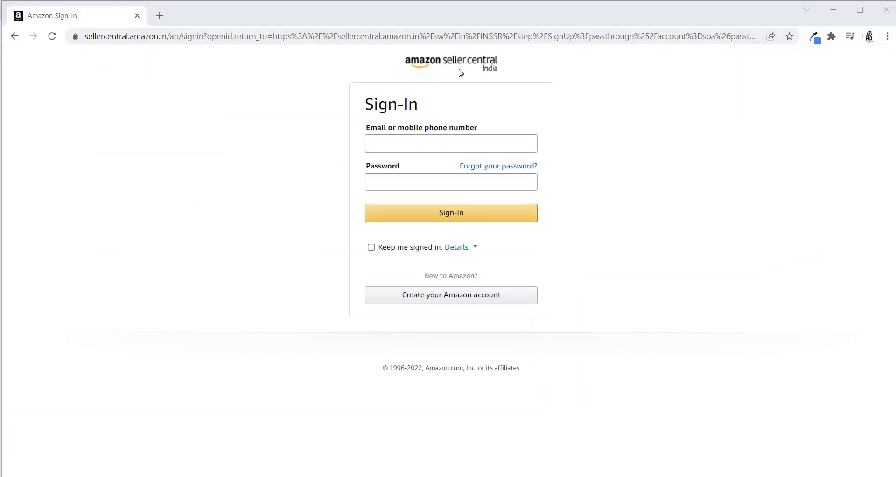
# Create a new Amazon account for Seller Central India, submitting its mobile number verification
pyautogui.click(439, 301)
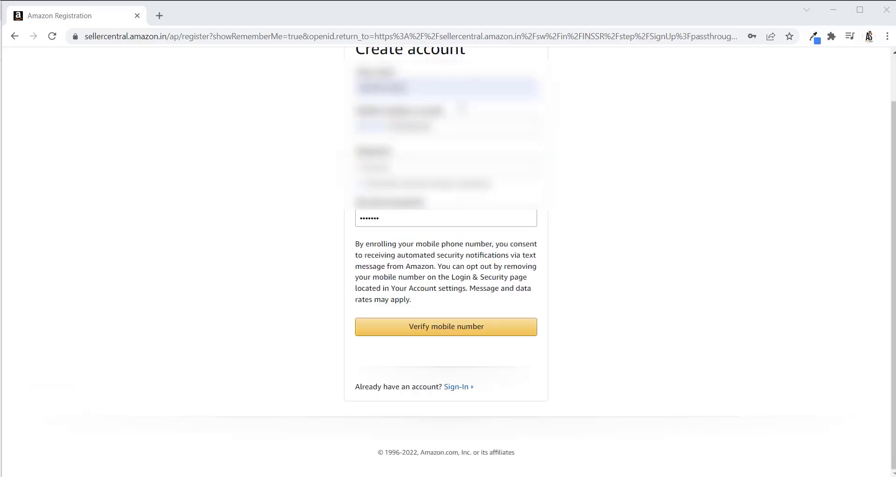
pyautogui.click(420, 333)
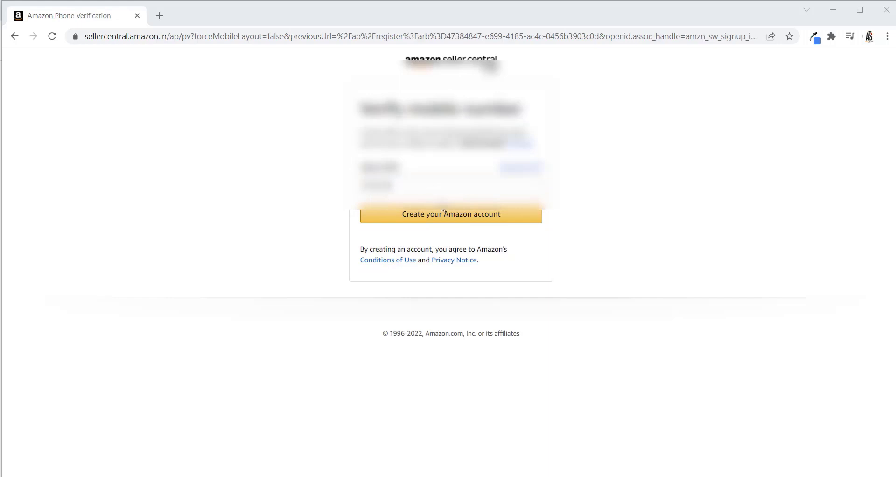
pyautogui.click(426, 219)
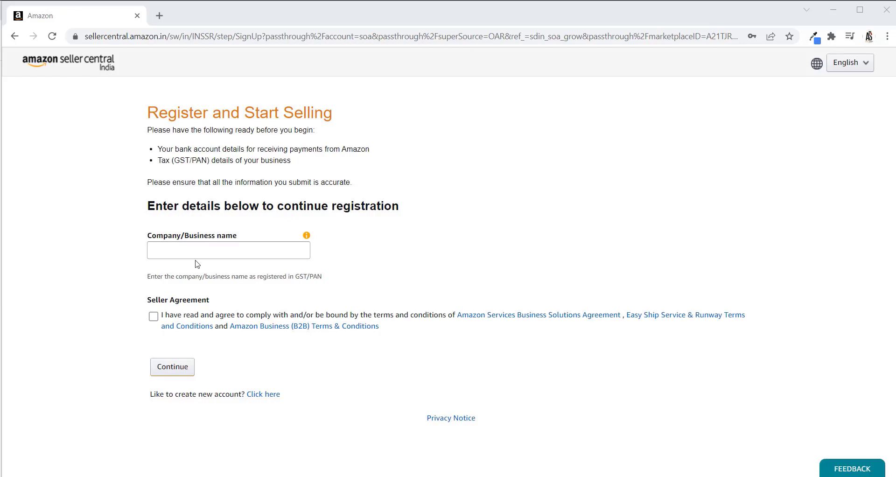
# Enter PATEL ENTERPRISE as the company name after viewing its help, and accept the seller agreement to continue registration
pyautogui.click(308, 236)
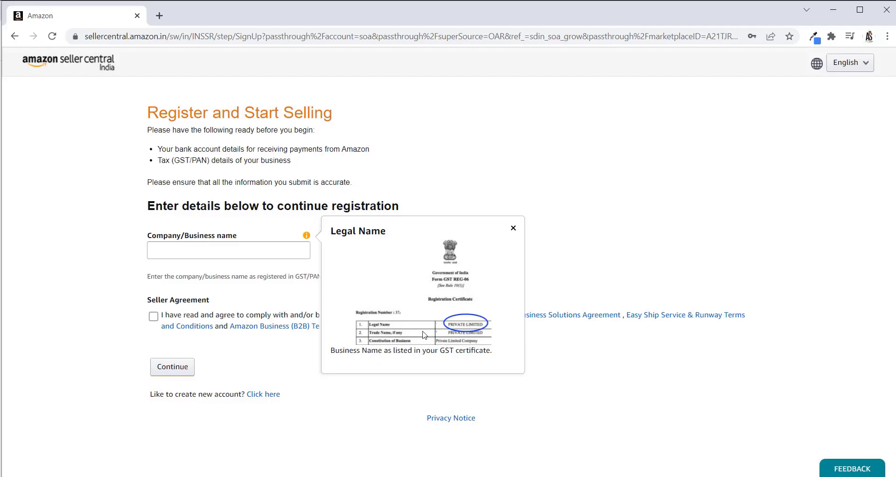
pyautogui.click(280, 249)
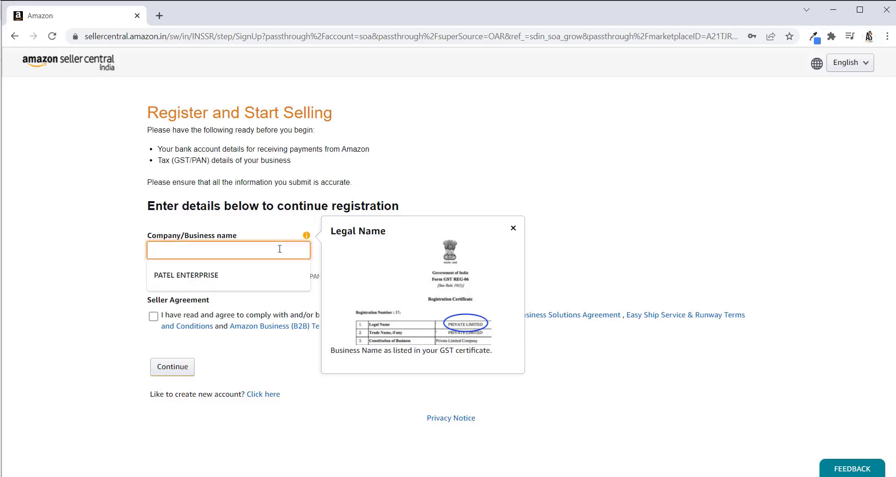
pyautogui.click(213, 275)
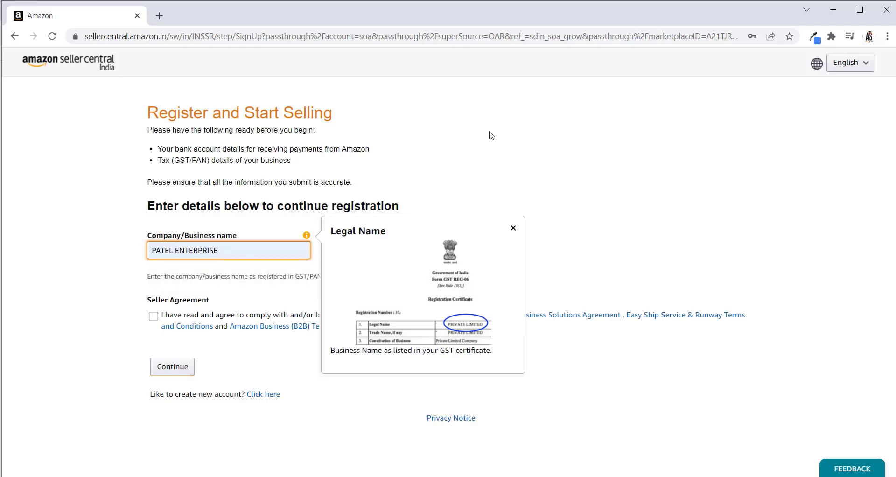
pyautogui.click(513, 228)
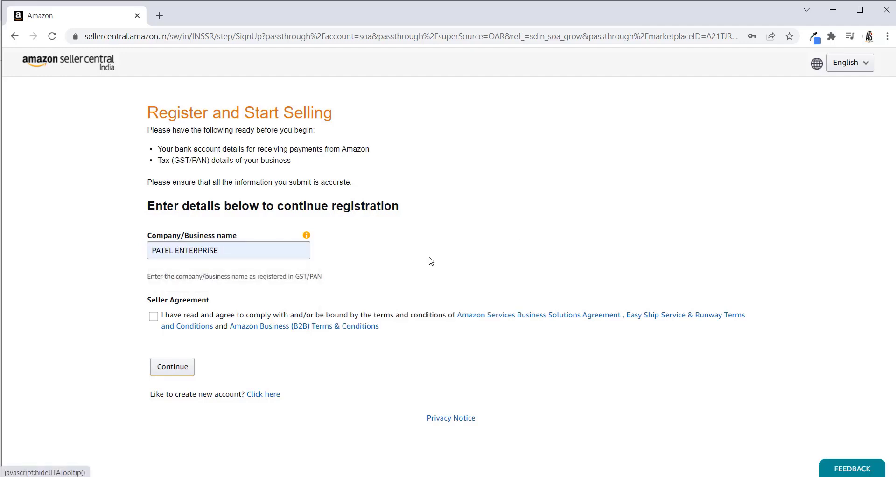
pyautogui.click(154, 317)
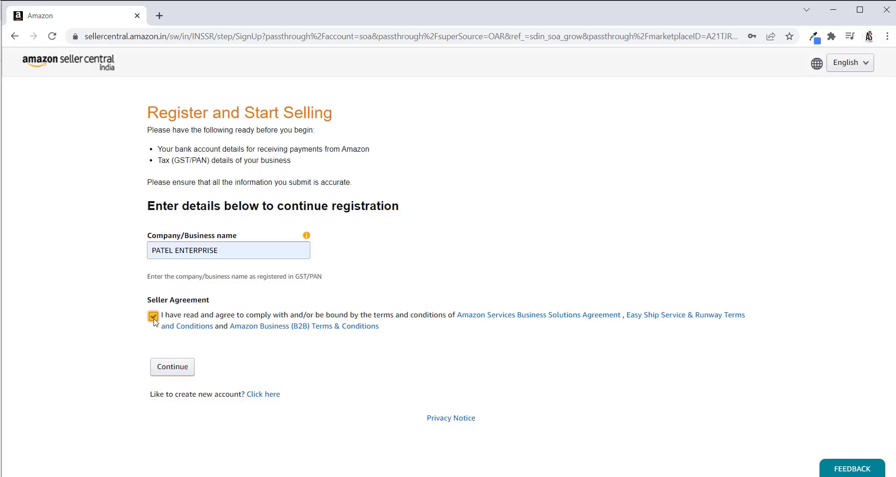
pyautogui.click(172, 367)
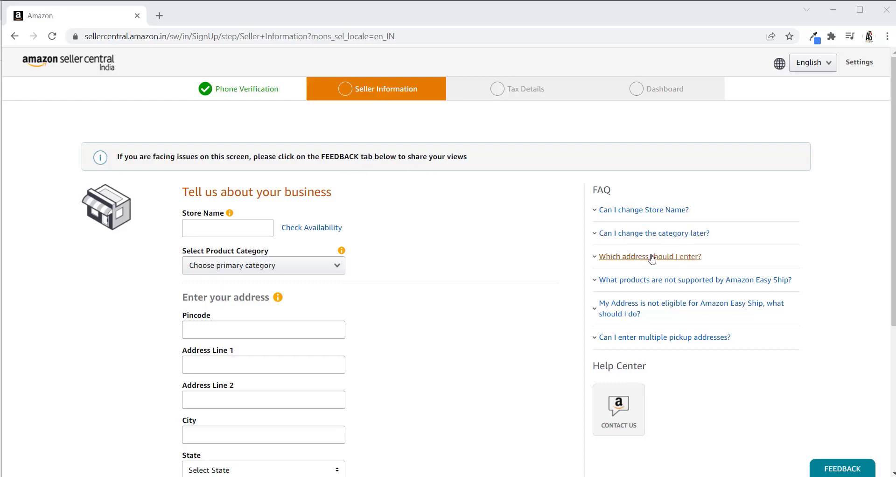
# Try the store name "XYZ Enterprise" and check its availability
pyautogui.click(232, 229)
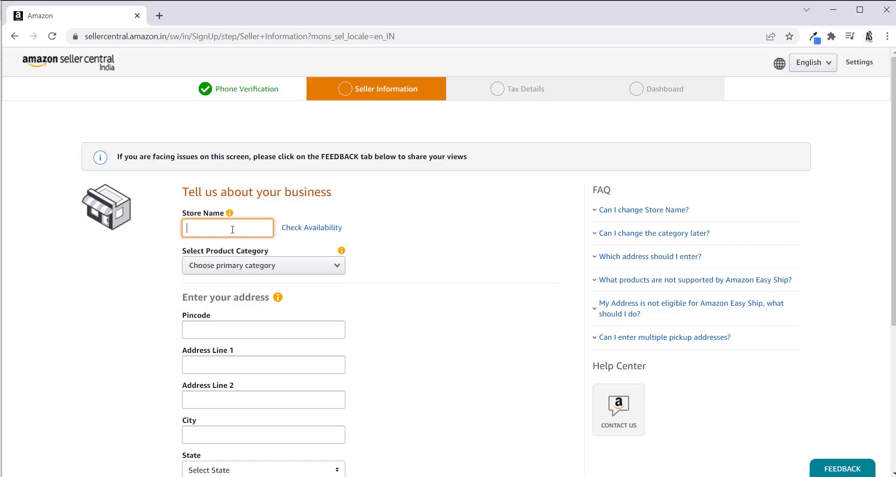
pyautogui.write('XYZ Enterprise')
pyautogui.click(292, 230)
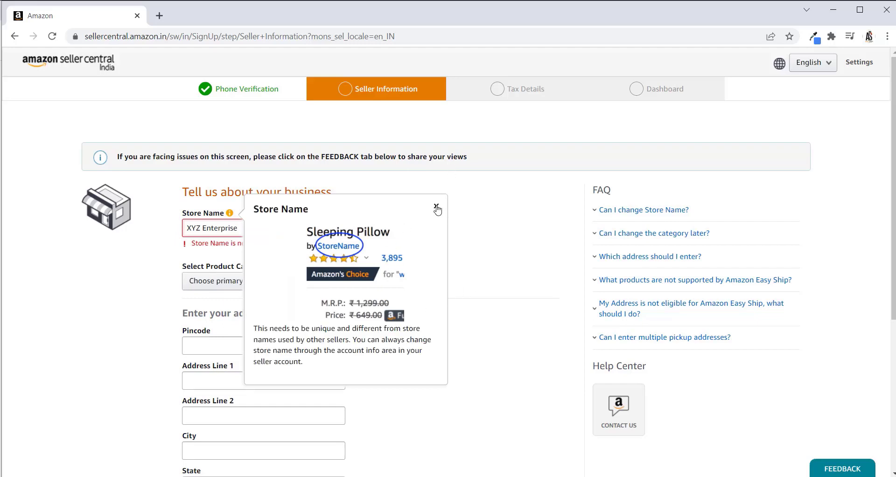
pyautogui.click(436, 207)
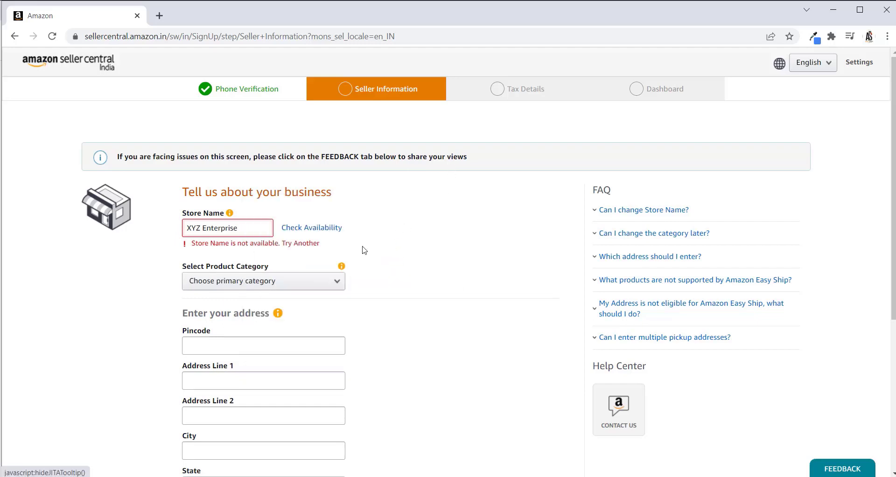
# Replace the store name with "ABC Enterprise" and check its availability
pyautogui.tripleClick(255, 228)
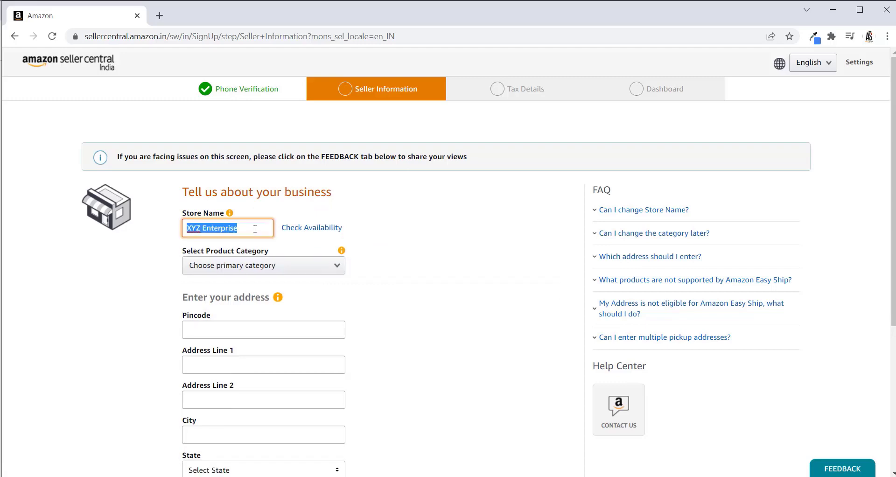
pyautogui.write('ABC ')
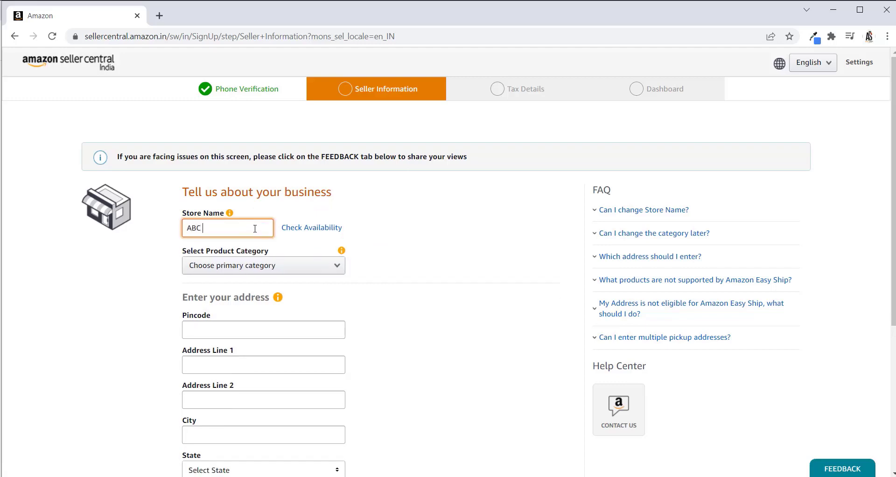
pyautogui.write('Enterprise')
pyautogui.click(293, 231)
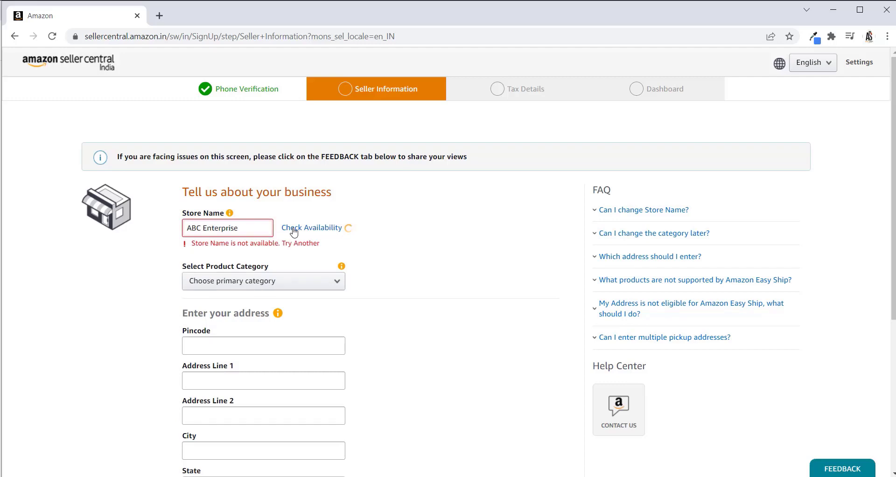
# Replace the store name with "soniEnterprise" and check its availability
pyautogui.tripleClick(245, 227)
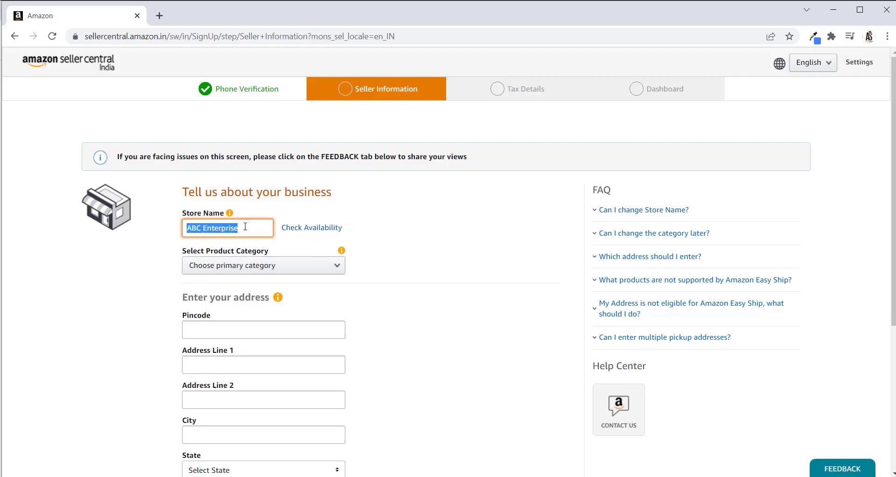
pyautogui.write('S')
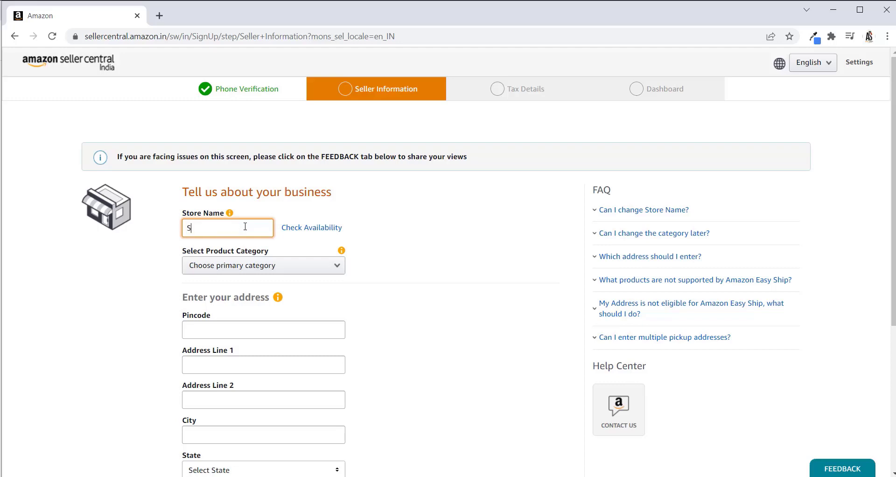
pyautogui.write('soniEnterprise')
pyautogui.click(293, 228)
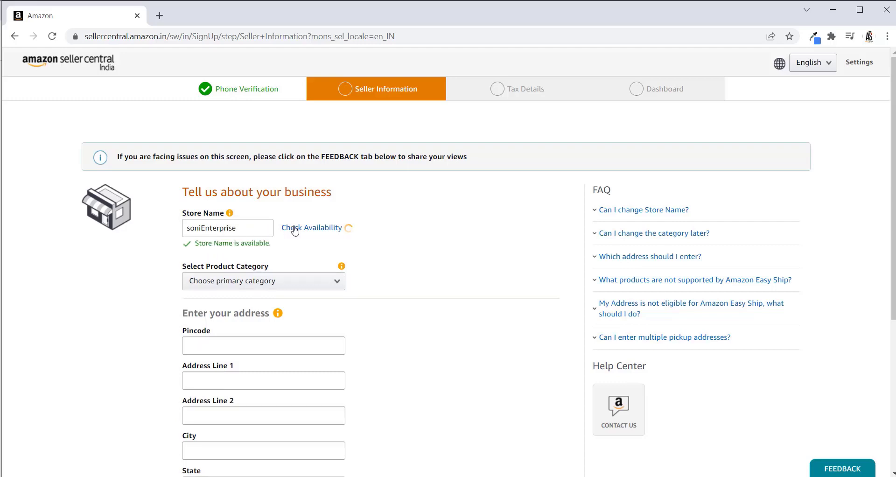
# Change the store name to "Soni Enterprise" with a space and a capital S, and check its availability
pyautogui.click(203, 230)
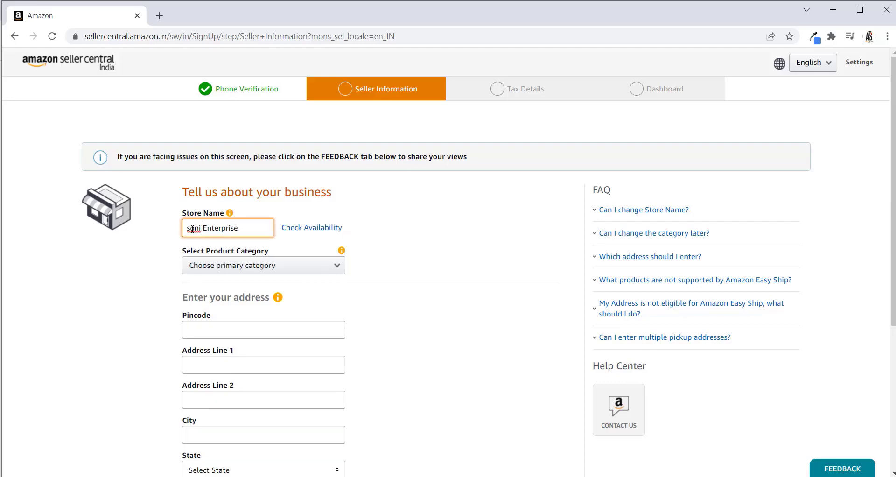
pyautogui.click(191, 228)
pyautogui.press('BackSpace')
pyautogui.write('S')
pyautogui.click(386, 223)
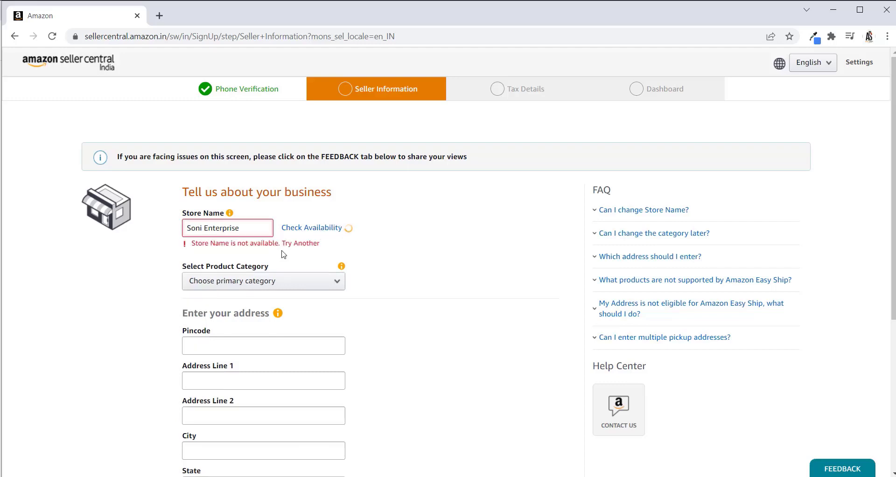
# Remove the space from the store name to make it "SoniEnterprise" and check its availability
pyautogui.click(204, 234)
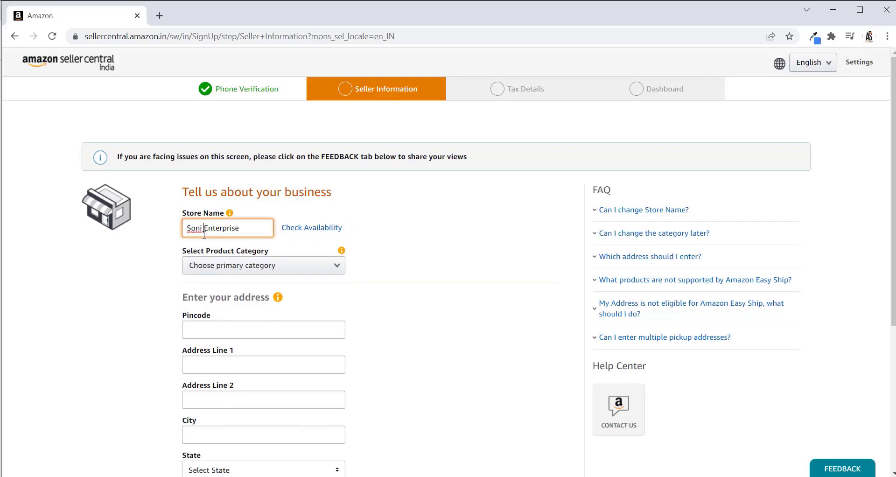
pyautogui.press('BackSpace')
pyautogui.click(312, 232)
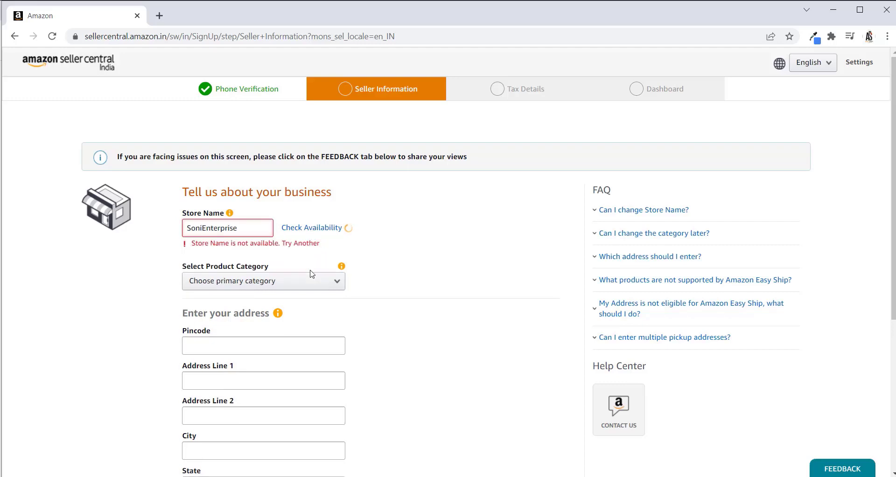
# Re-enter the store name in lowercase as "sonienterprise" and check its availability
pyautogui.doubleClick(240, 226)
pyautogui.press('BackSpace')
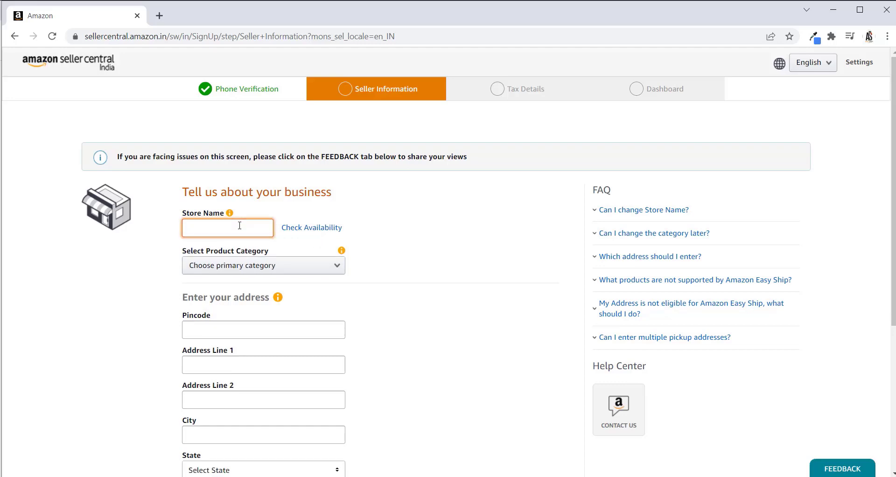
pyautogui.write('sonienterprise')
pyautogui.click(304, 232)
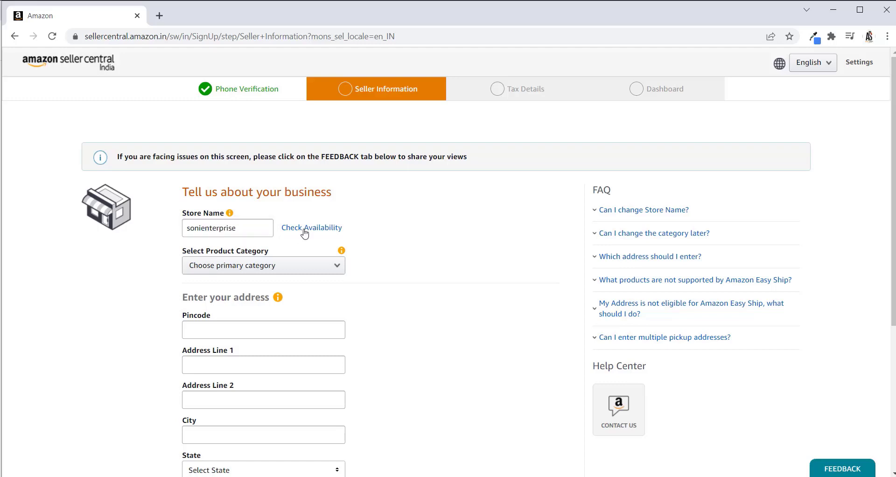
# Capitalize the first E of "enterprise" in the store name and check the name's availability again
pyautogui.click(205, 232)
pyautogui.press('BackSpace')
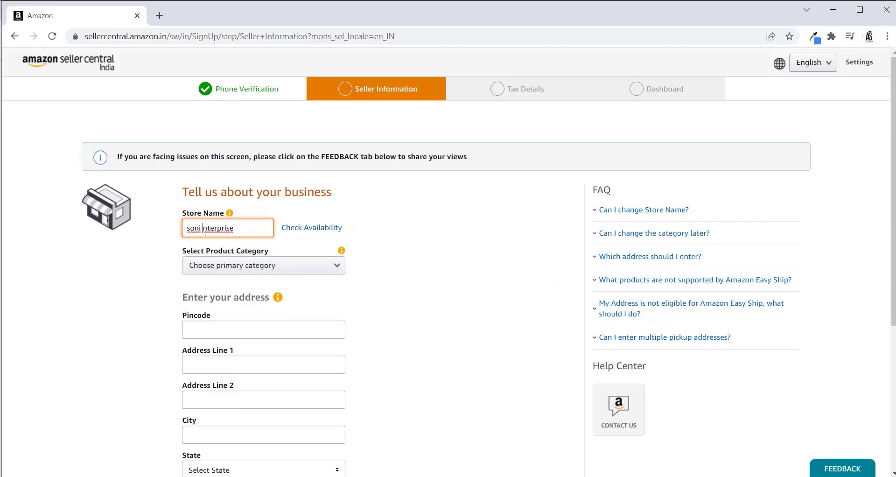
pyautogui.write('E')
pyautogui.click(290, 230)
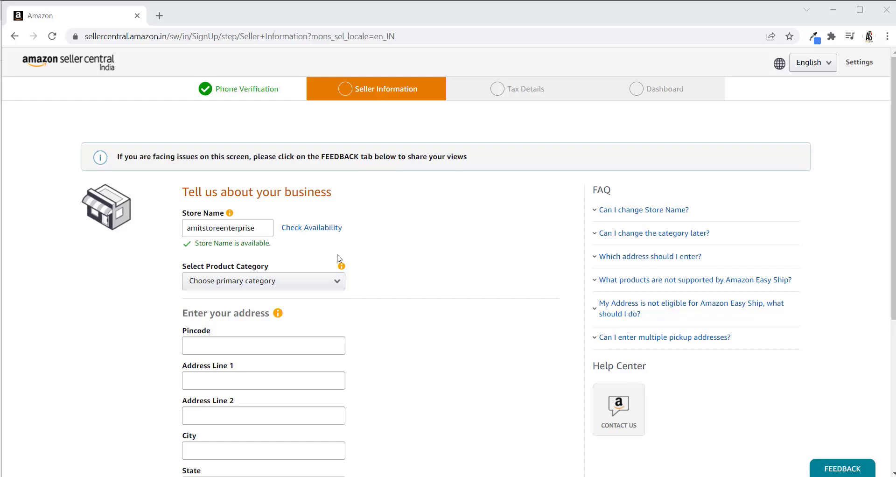
# Set the store's primary product category to Kitchen
pyautogui.click(336, 284)
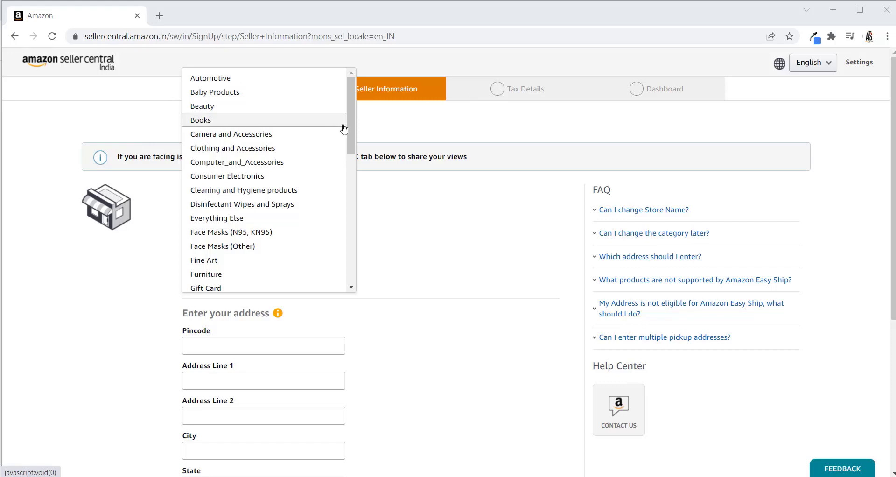
pyautogui.moveTo(351, 128); pyautogui.dragTo(353, 195)
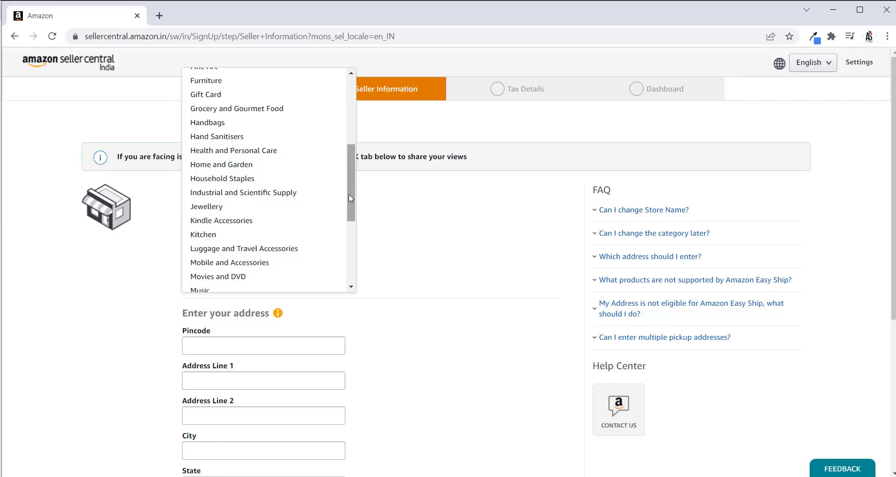
pyautogui.moveTo(351, 198)
pyautogui.mouseDown()
pyautogui.moveTo(349, 236)
pyautogui.moveTo(342, 190)
pyautogui.mouseUp()
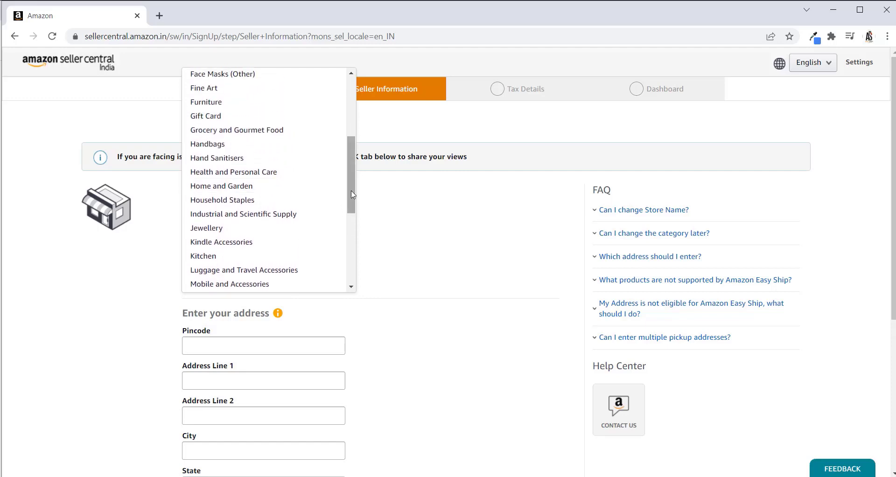
pyautogui.moveTo(351, 195)
pyautogui.mouseDown()
pyautogui.moveTo(348, 170)
pyautogui.moveTo(348, 201)
pyautogui.mouseUp()
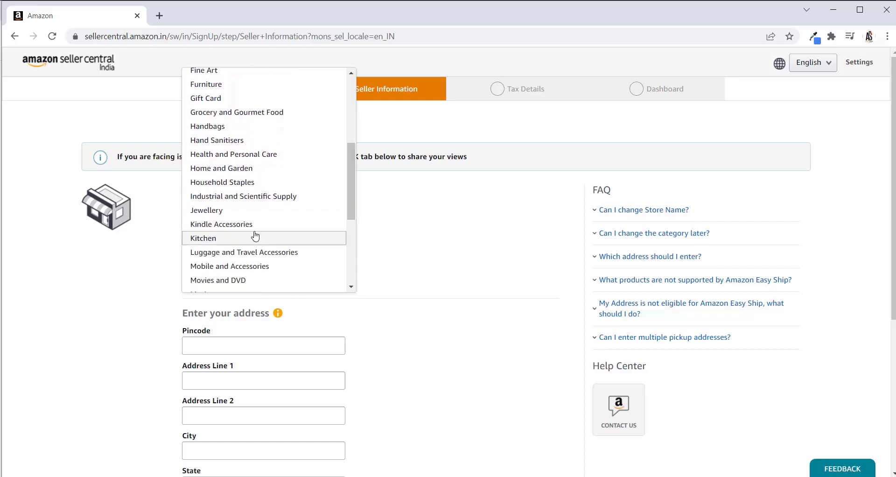
pyautogui.click(215, 239)
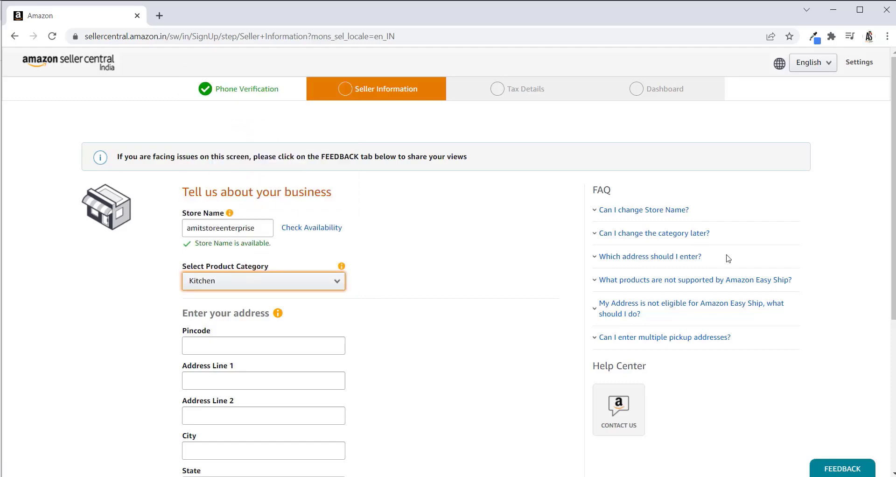
pyautogui.scroll(-1, 728, 260)
pyautogui.scroll(-2, 459, 279)
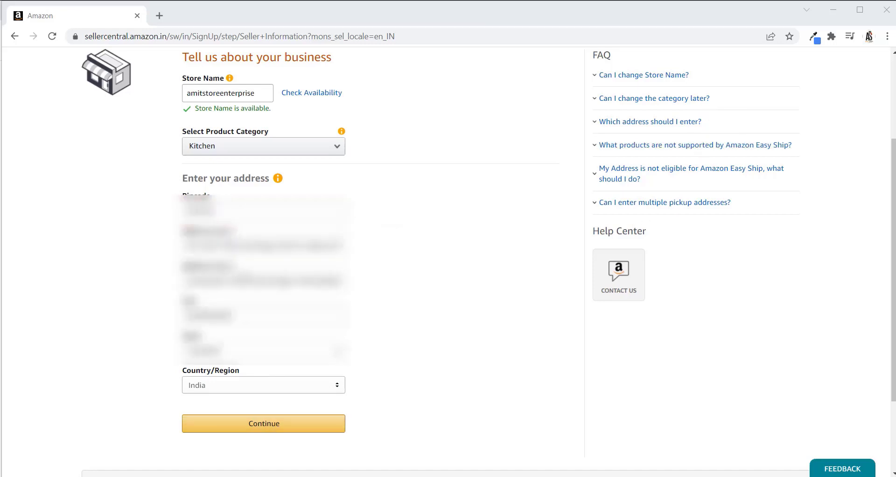
# Submit the business address, choose Amazon Easy Ship without a separate pickup location, and proceed without registering for Local Shops
pyautogui.click(273, 423)
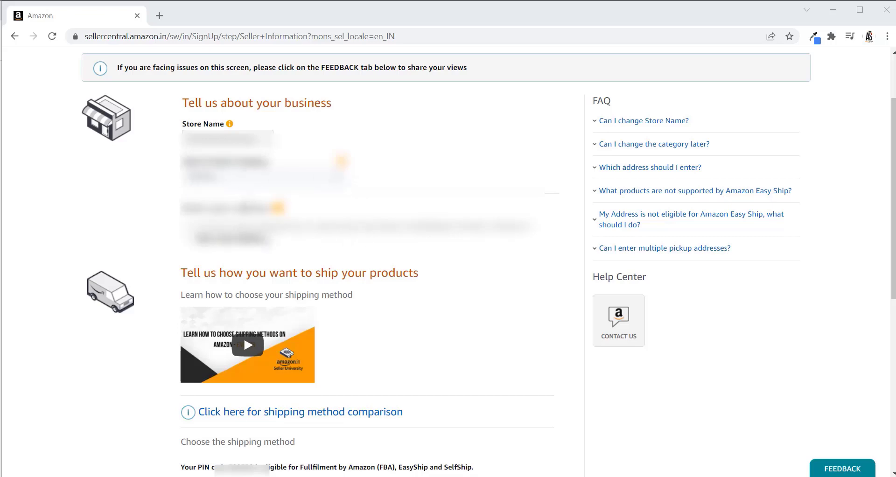
pyautogui.scroll(-5, 894, 292)
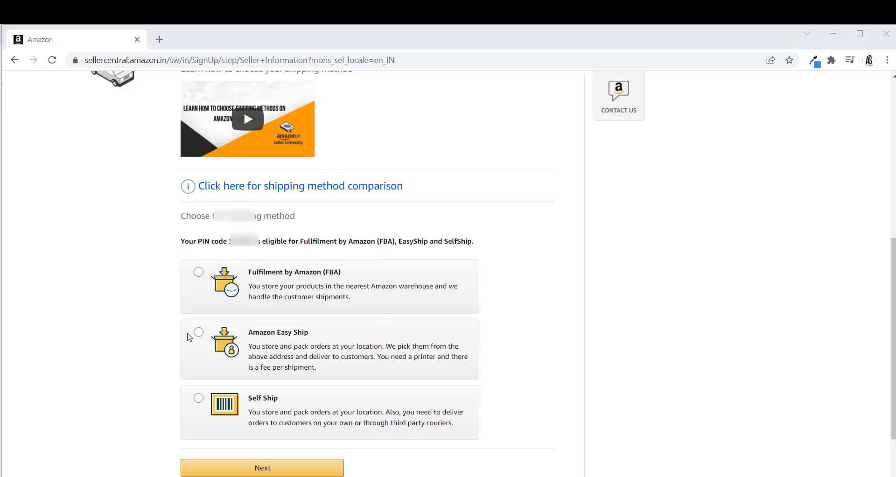
pyautogui.click(197, 333)
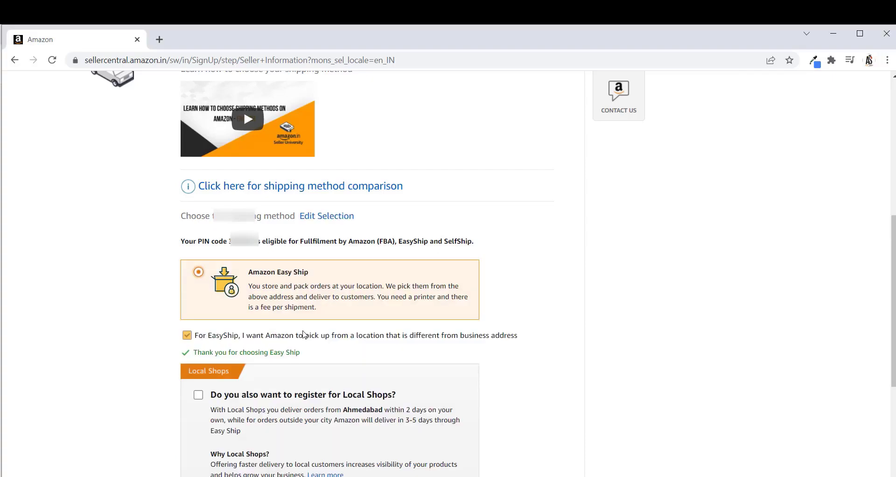
pyautogui.click(328, 335)
pyautogui.scroll(-5, 888, 280)
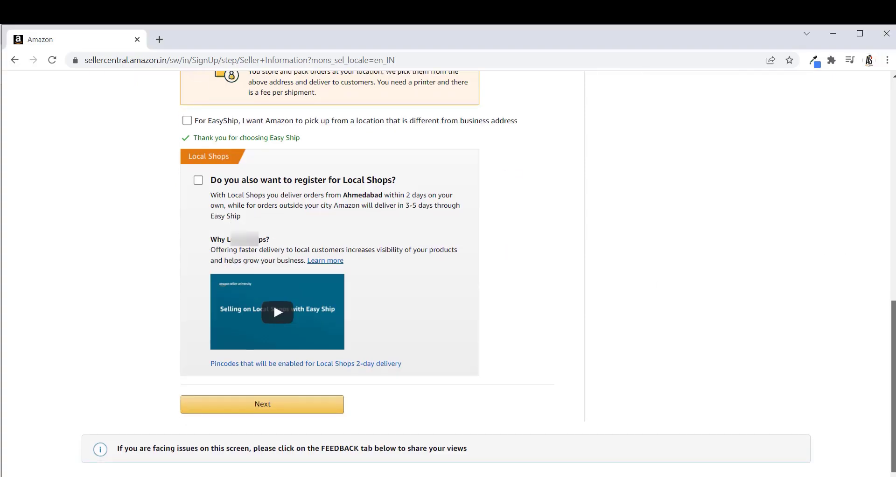
pyautogui.scroll(-1, 448, 271)
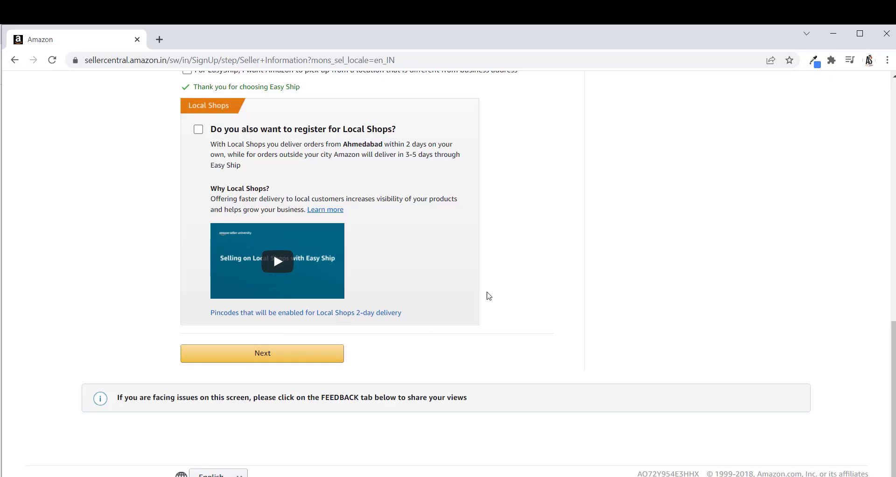
pyautogui.click(252, 357)
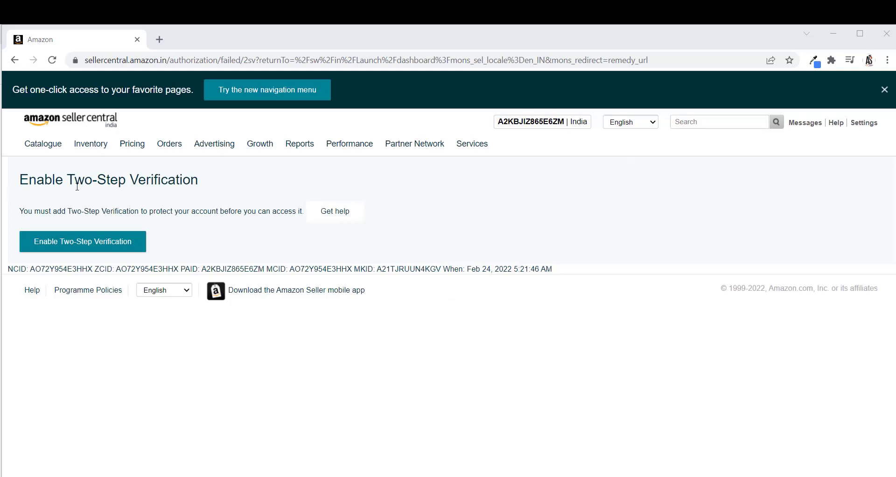
# Enable Two-Step Verification by text message, submitting the mobile number and one-time password, and waive the OTP requirement on this browser
pyautogui.click(55, 243)
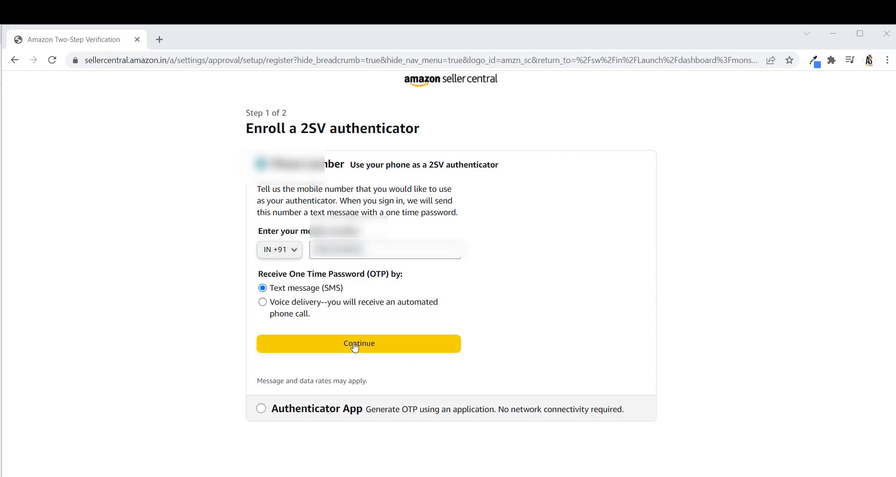
pyautogui.click(432, 345)
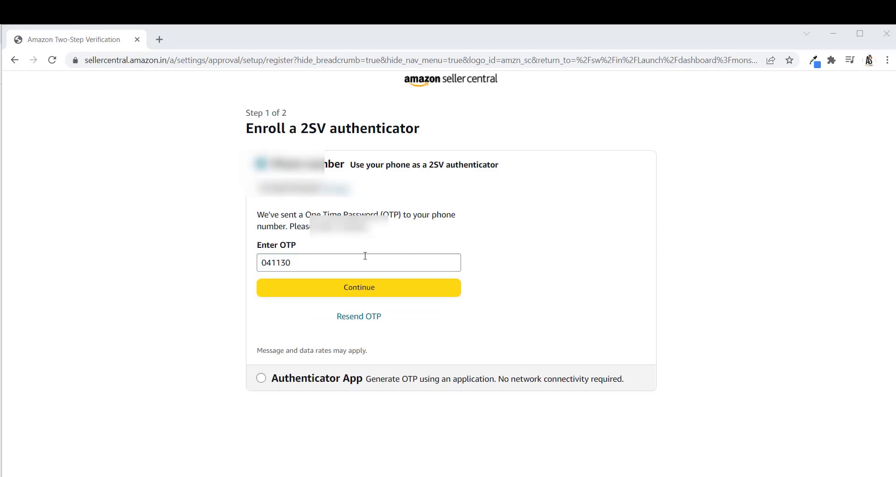
pyautogui.click(371, 286)
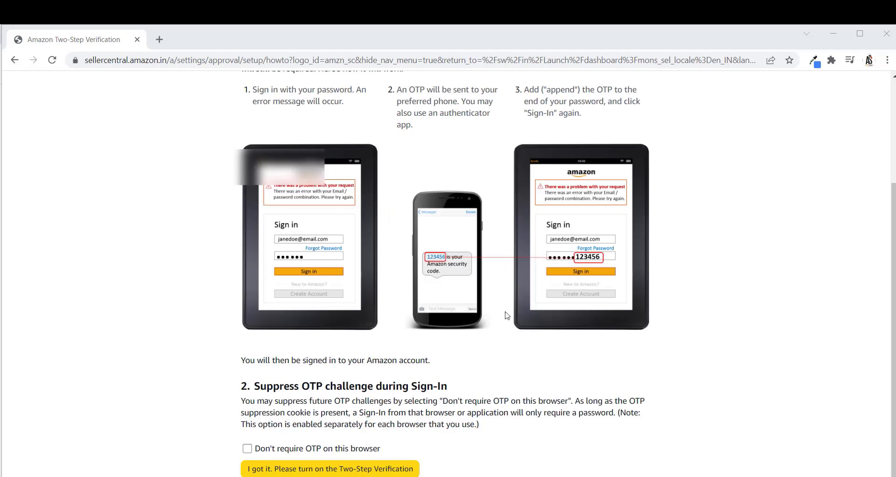
pyautogui.moveTo(895, 336)
pyautogui.mouseDown()
pyautogui.moveTo(894, 235)
pyautogui.moveTo(894, 323)
pyautogui.mouseUp()
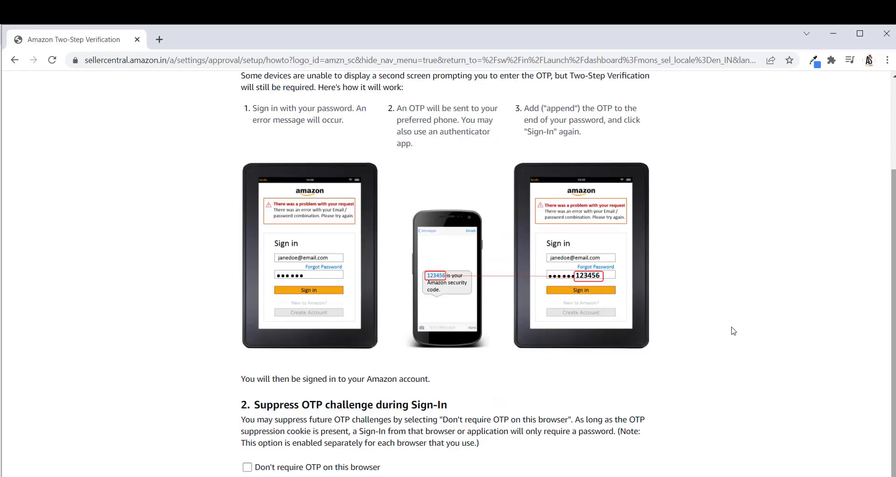
pyautogui.click(247, 468)
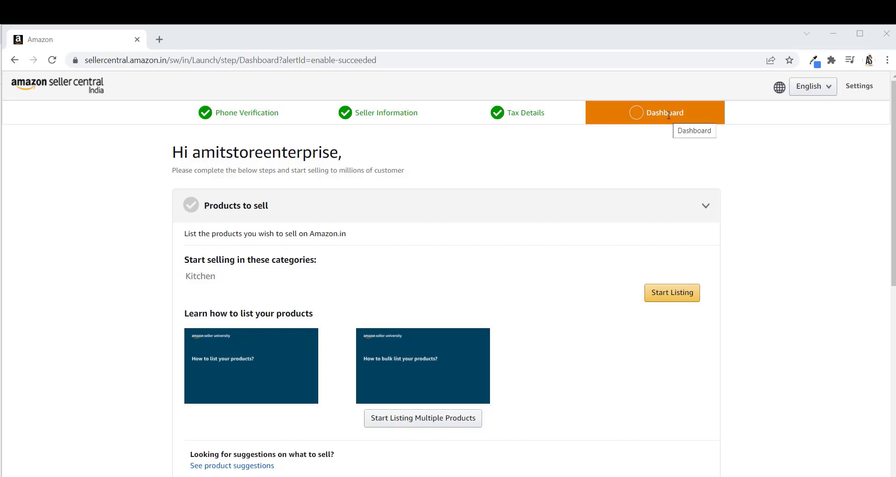
pyautogui.scroll(-1, 683, 166)
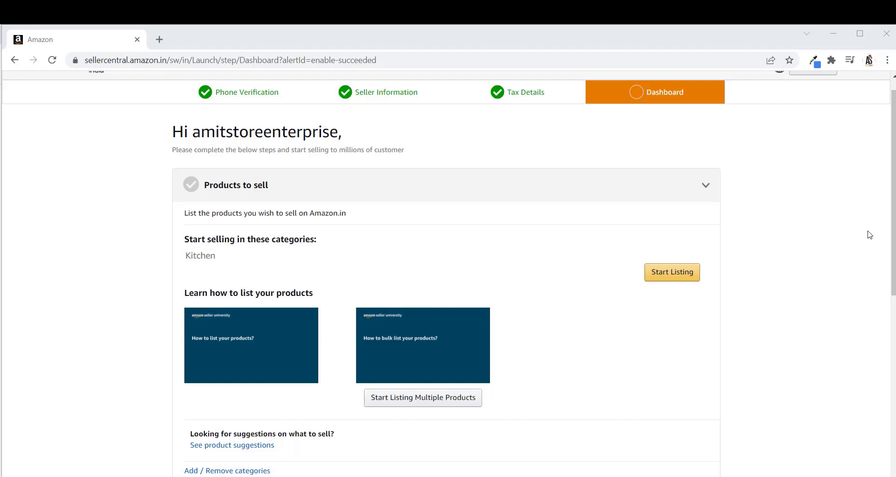
pyautogui.moveTo(895, 216); pyautogui.dragTo(895, 262)
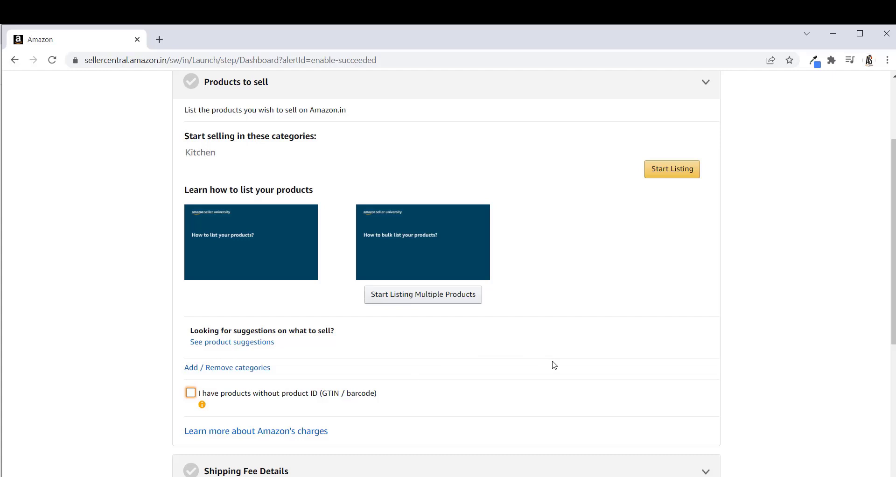
pyautogui.click(190, 393)
pyautogui.click(190, 397)
pyautogui.click(192, 394)
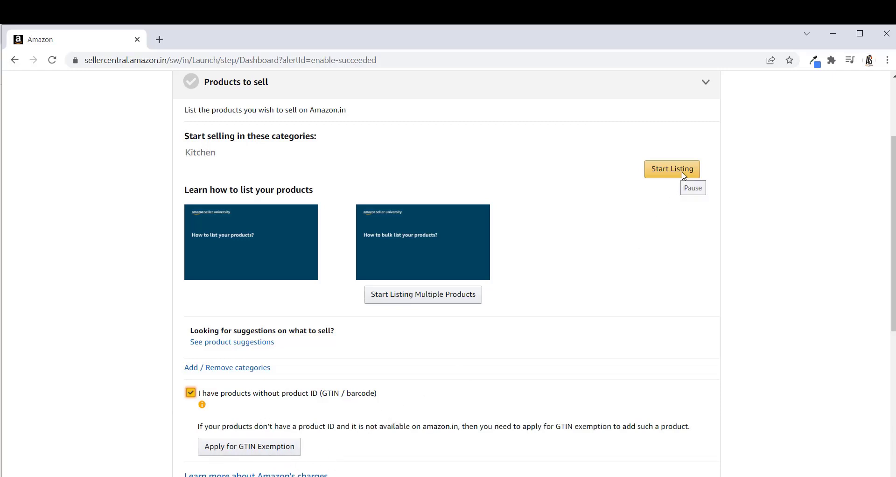
pyautogui.click(191, 393)
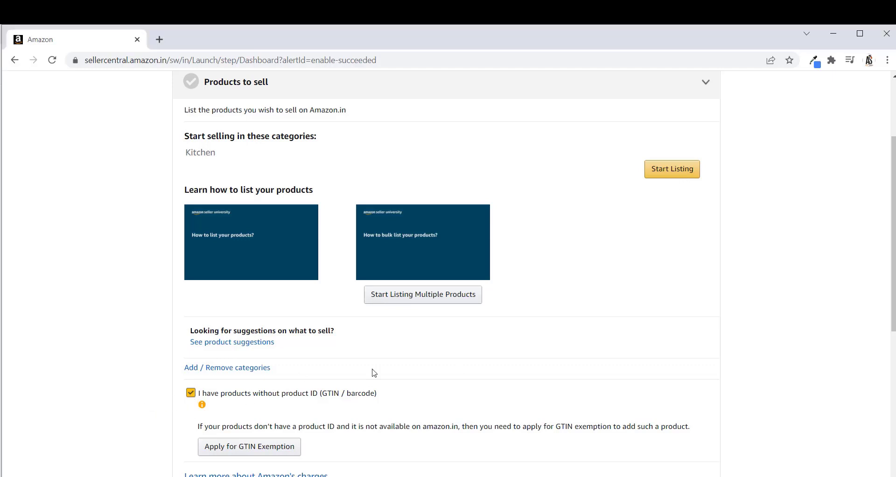
# Choose Set Fee instead of free shipping in the Shipping Fee Details
pyautogui.scroll(-3, 893, 242)
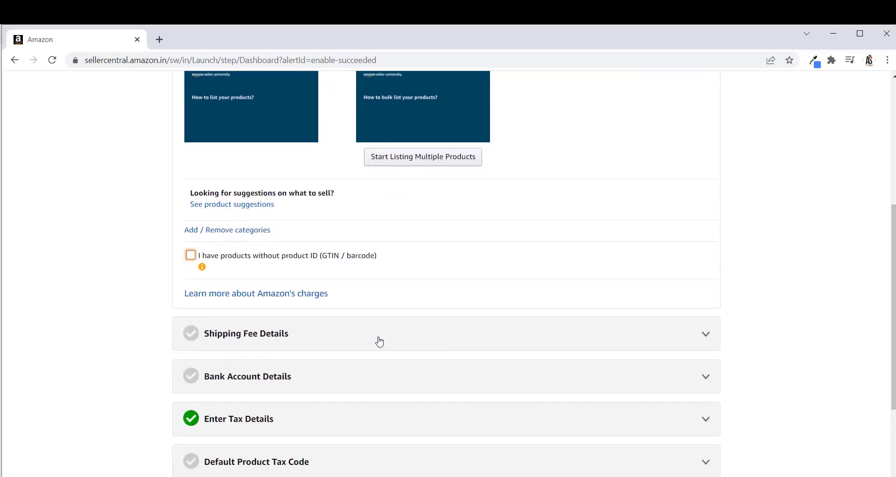
pyautogui.click(269, 343)
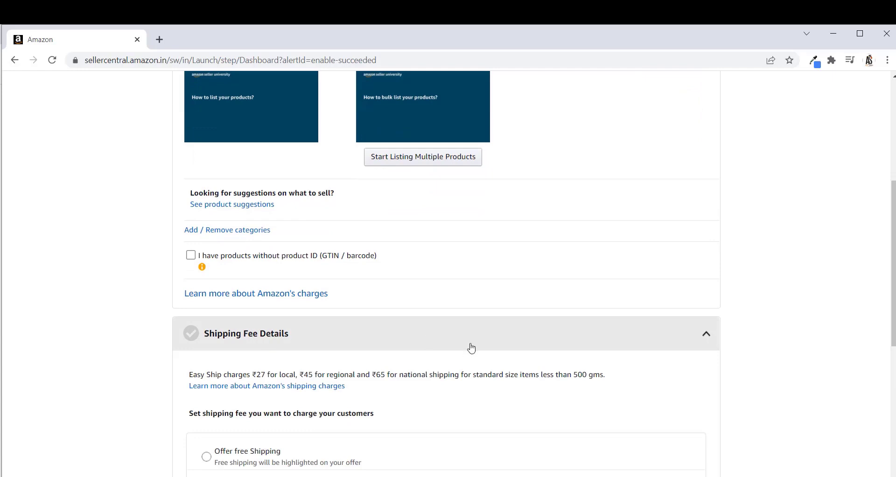
pyautogui.scroll(-3, 682, 171)
pyautogui.click(425, 331)
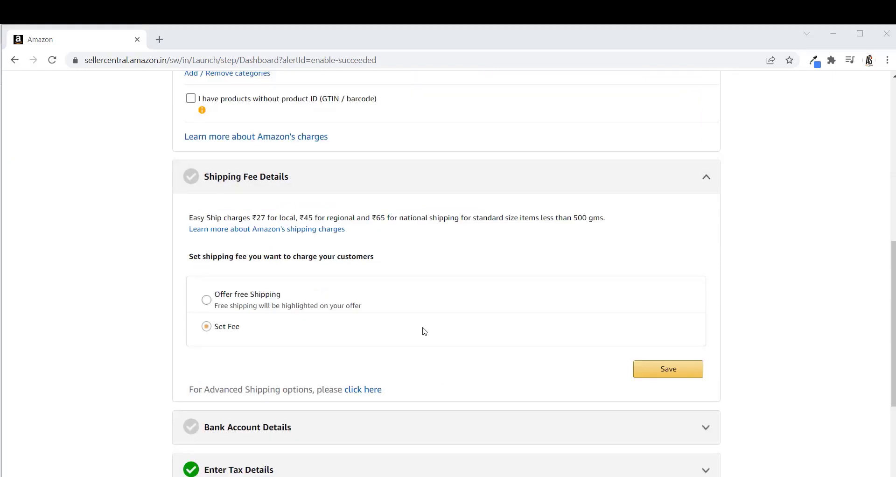
pyautogui.click(206, 300)
pyautogui.click(206, 326)
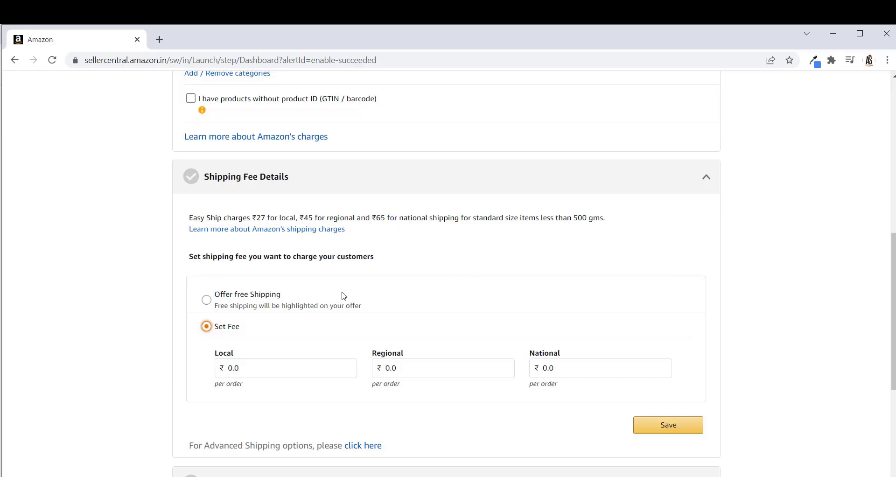
# Set the per-order shipping fees to ₹27 local, ₹45 regional and ₹65 national, and save them
pyautogui.click(282, 368)
pyautogui.press('BackSpace')
pyautogui.press('BackSpace')
pyautogui.press('BackSpace')
pyautogui.write('27')
pyautogui.doubleClick(411, 371)
pyautogui.write('45')
pyautogui.doubleClick(561, 372)
pyautogui.write('65')
pyautogui.click(667, 426)
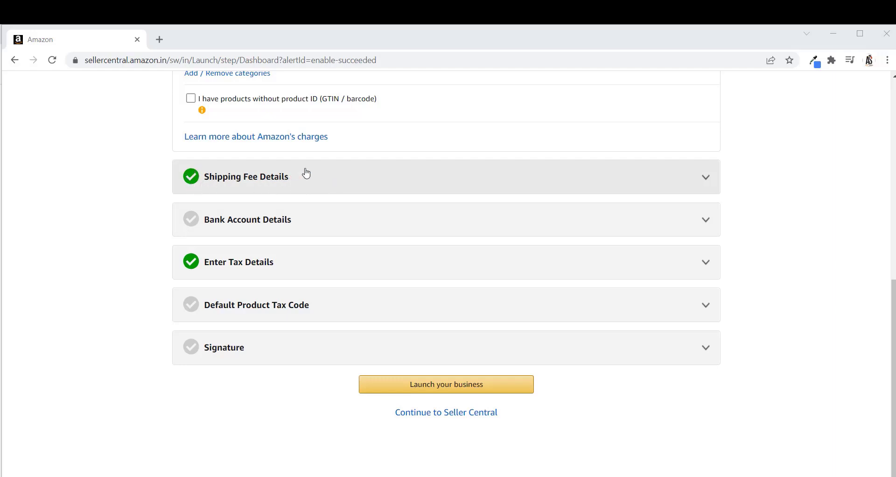
# Fill in the bank account holder's name, account number and IFSC code, verify the IFSC code, and try to save the details
pyautogui.click(270, 225)
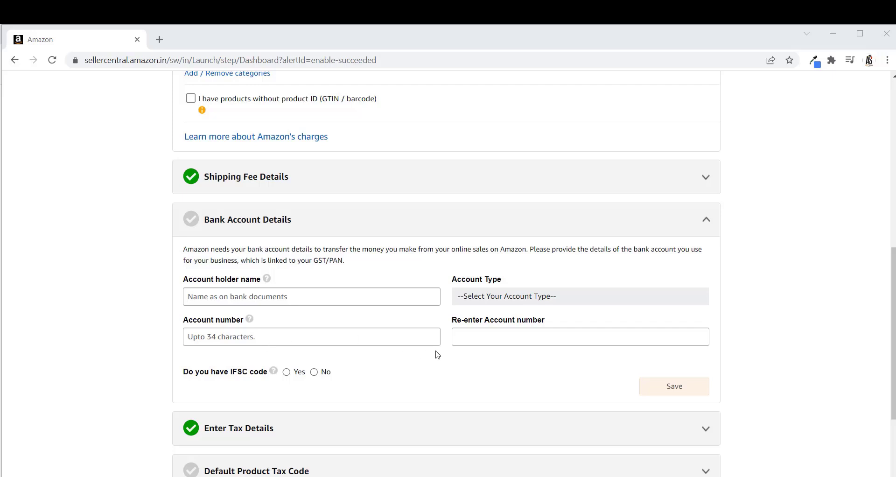
pyautogui.click(588, 300)
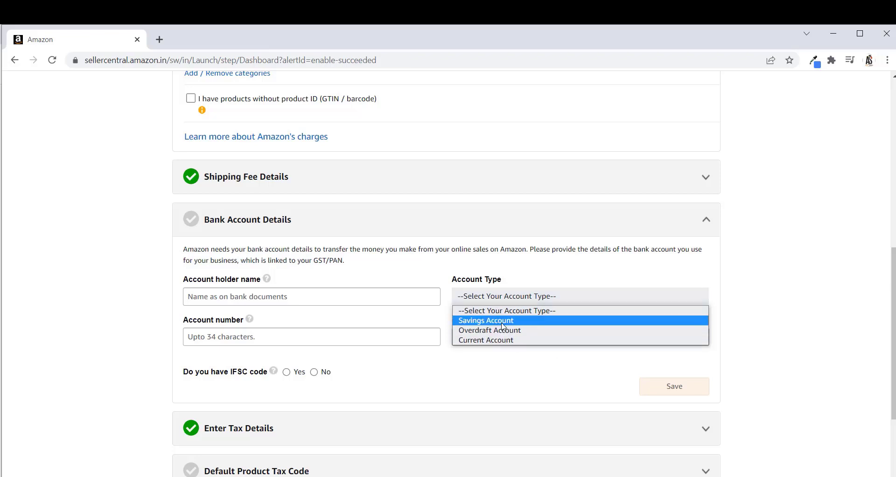
pyautogui.click(491, 381)
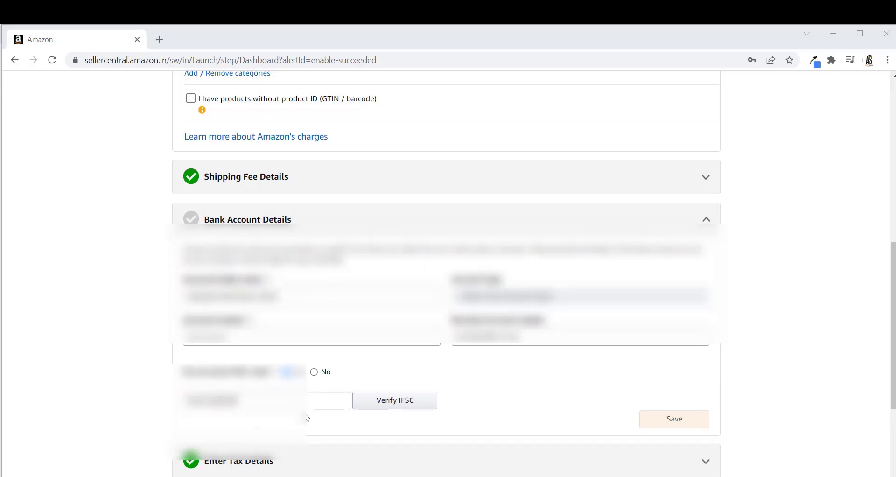
pyautogui.click(383, 402)
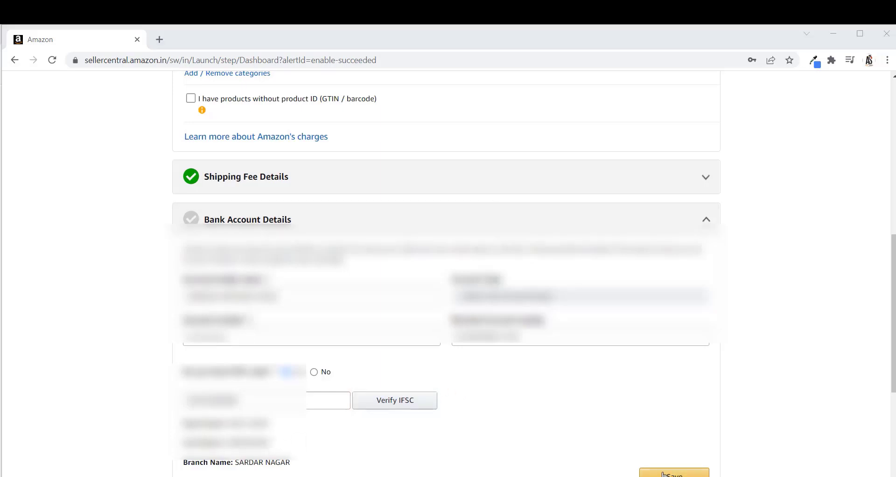
pyautogui.hotkey('alt', 'Tab')
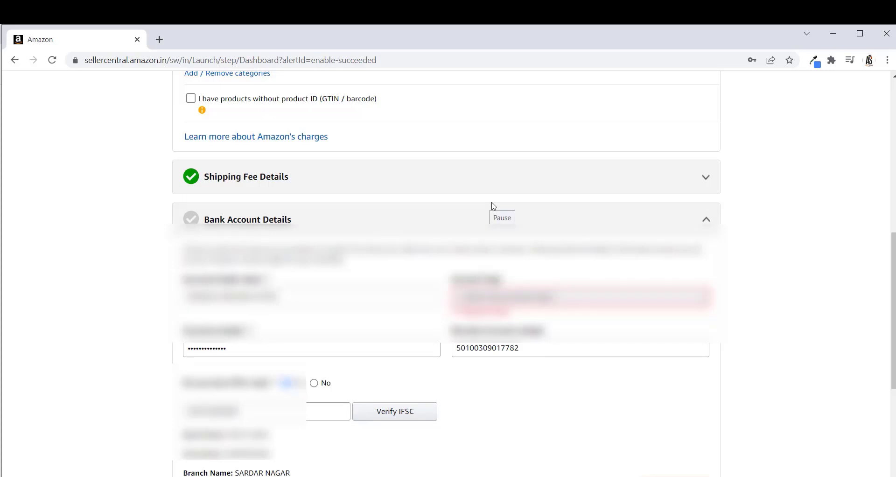
# Select the bank account type and save the bank account details
pyautogui.click(569, 297)
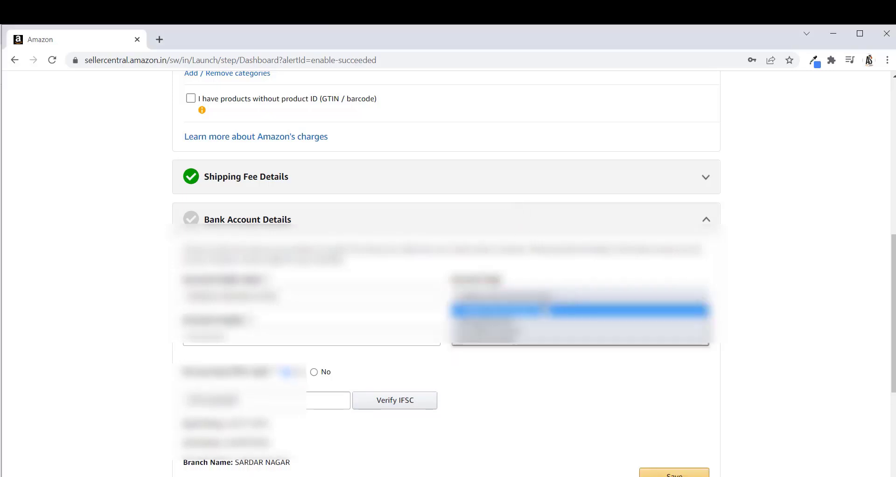
pyautogui.press('Return')
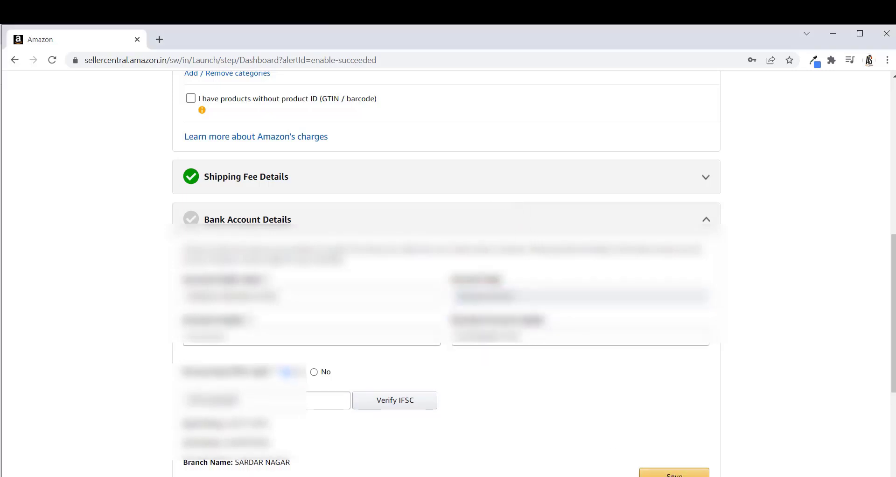
pyautogui.click(675, 474)
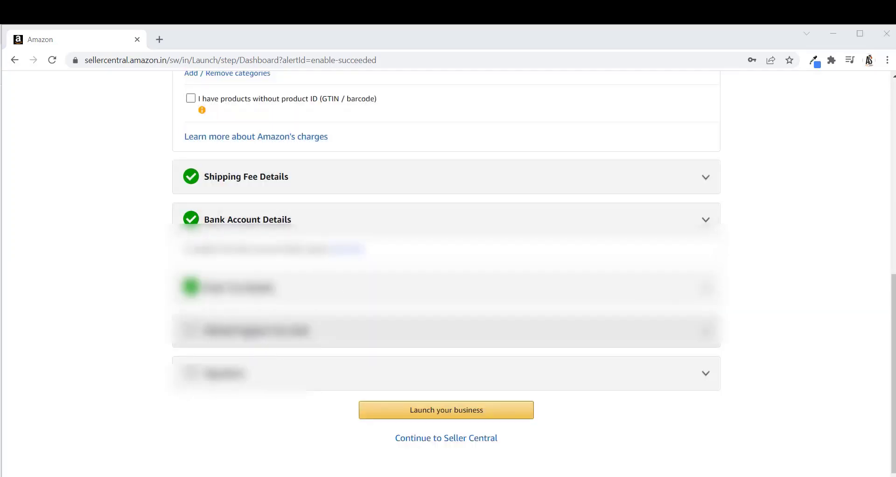
# Set the default product tax code to A_GEN_STANDARD (18%), agree to the Tax Calculation Methodology, and save
pyautogui.click(247, 335)
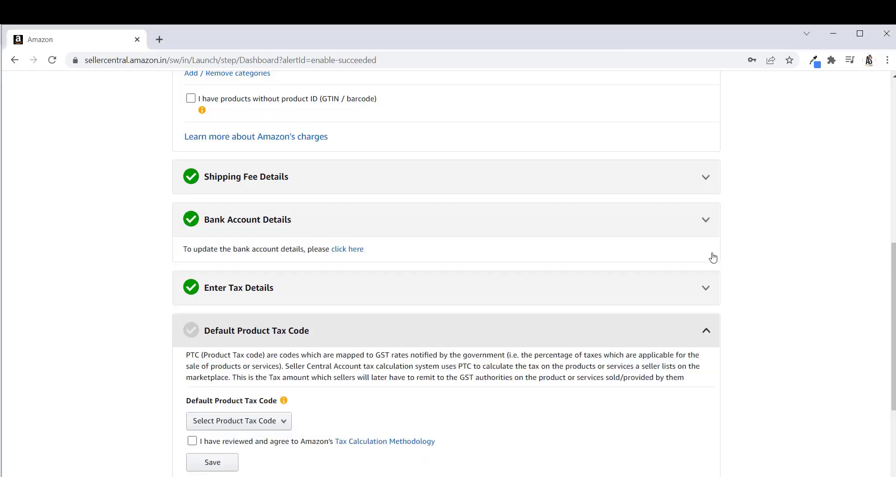
pyautogui.scroll(-2, 636, 196)
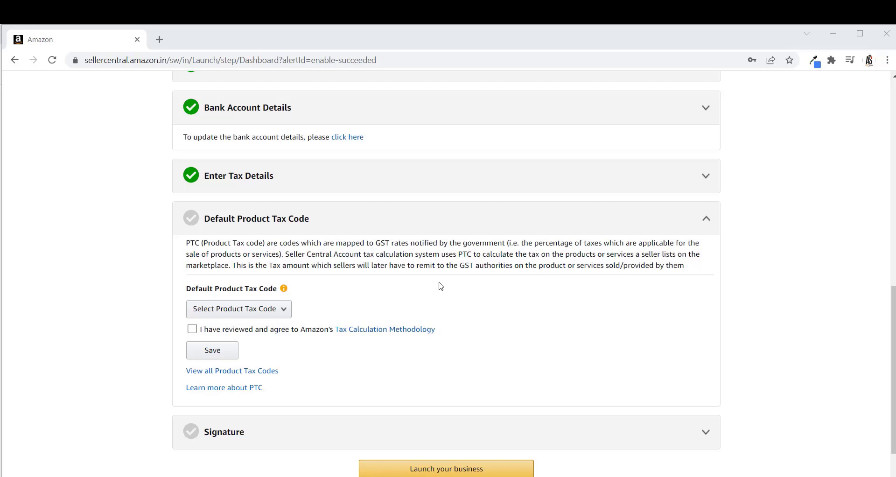
pyautogui.click(287, 310)
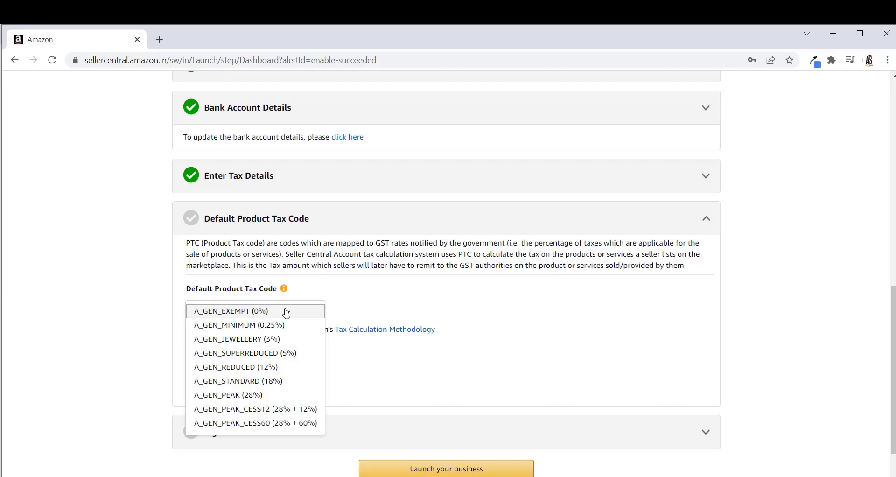
pyautogui.click(275, 381)
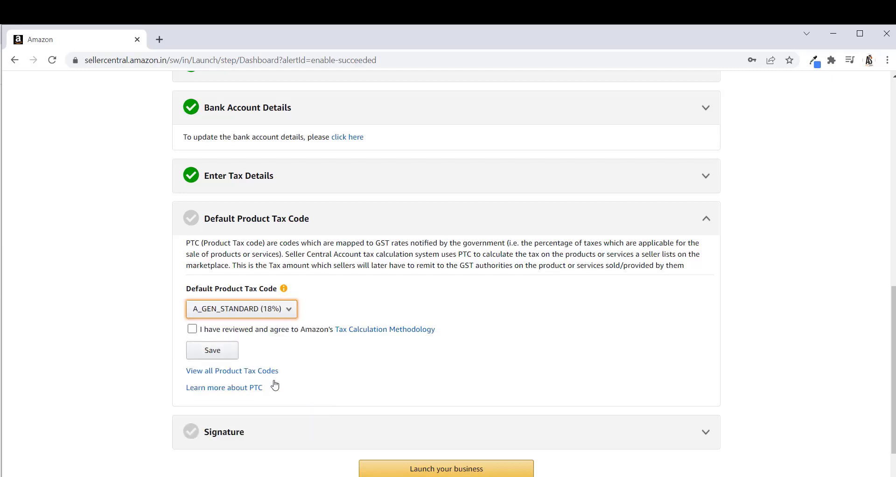
pyautogui.click(193, 330)
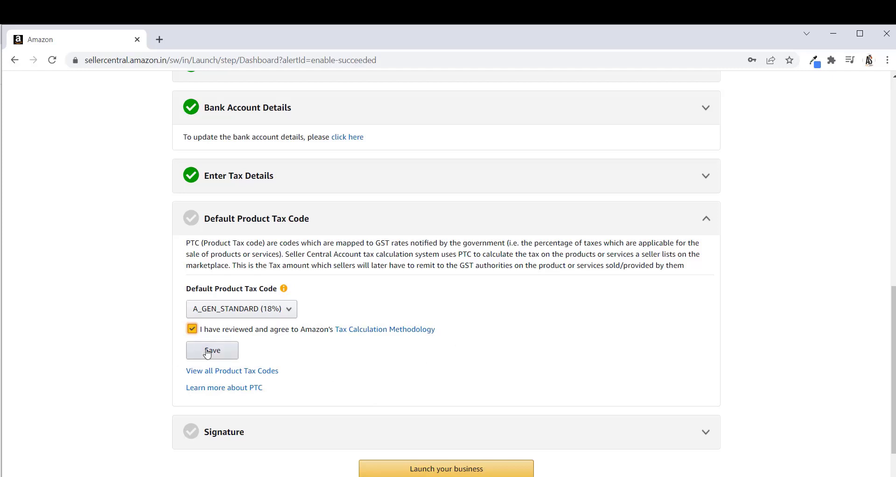
pyautogui.click(223, 351)
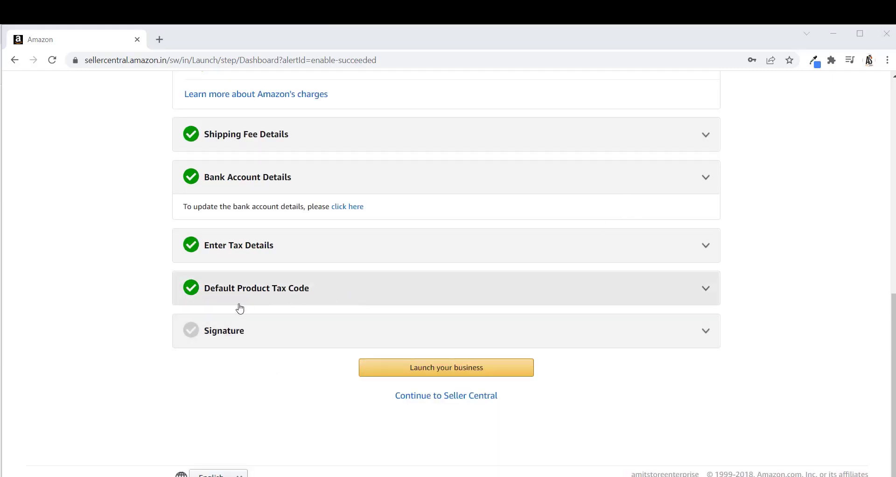
# Choose to upload the signature instead of drawing it, upload a JPEG image of the signature, and accept its crop
pyautogui.click(228, 335)
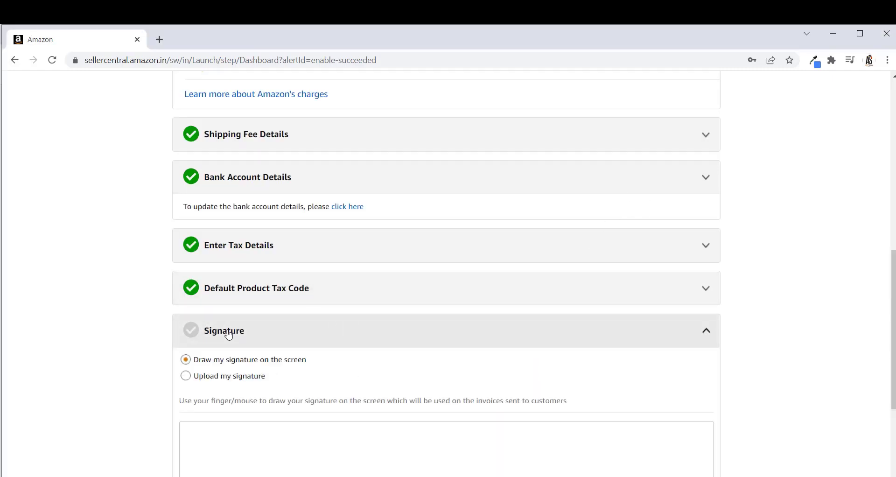
pyautogui.scroll(-2, 625, 194)
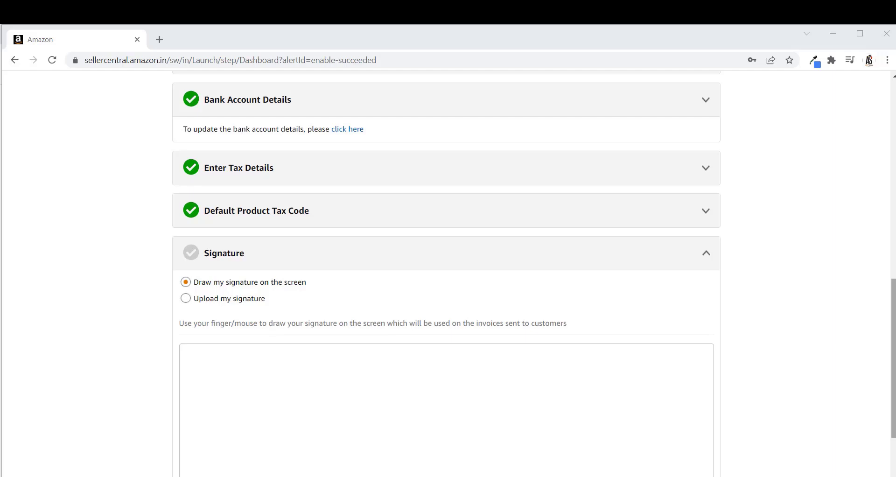
pyautogui.scroll(-2, 895, 306)
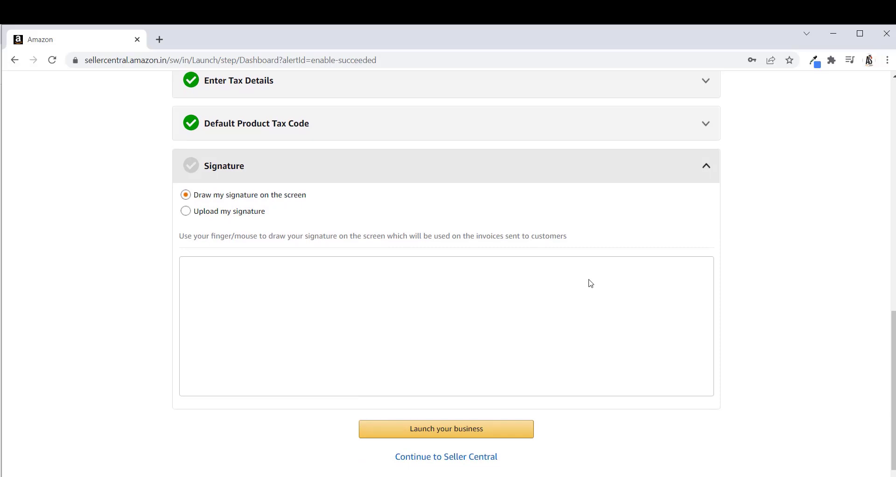
pyautogui.click(190, 213)
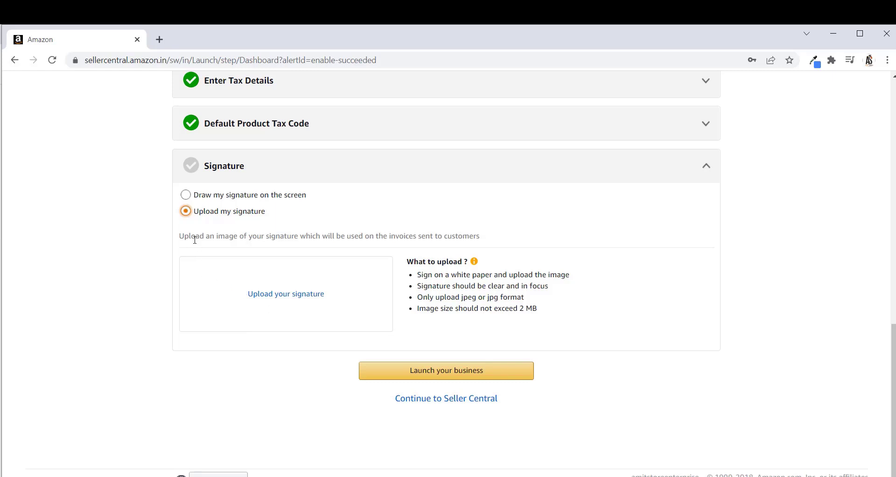
pyautogui.click(263, 298)
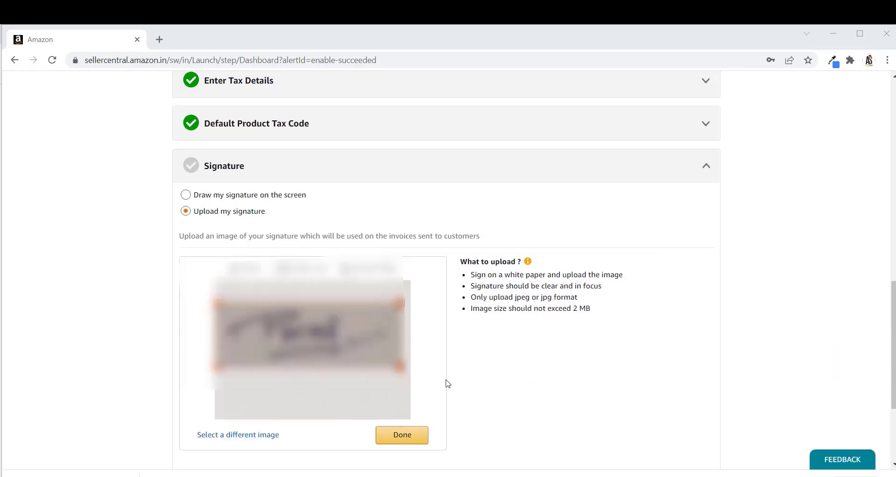
pyautogui.click(397, 436)
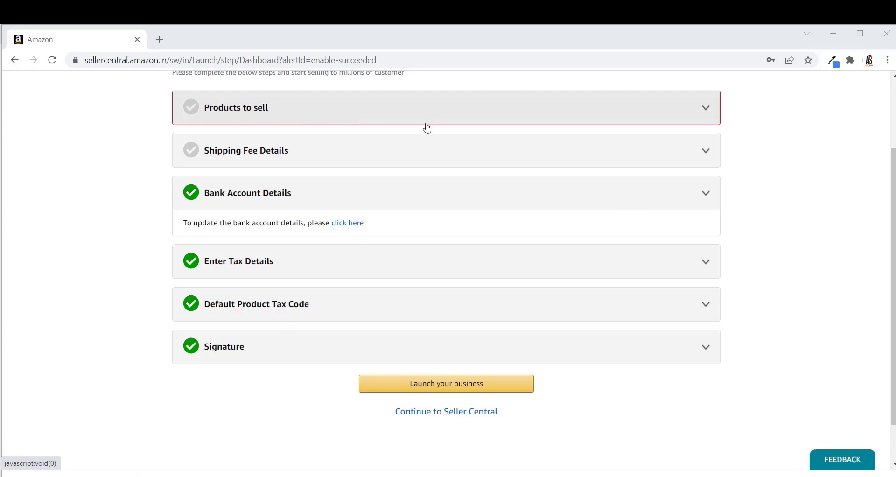
# Try to launch the business from the setup dashboard, and continue to Seller Central
pyautogui.click(447, 391)
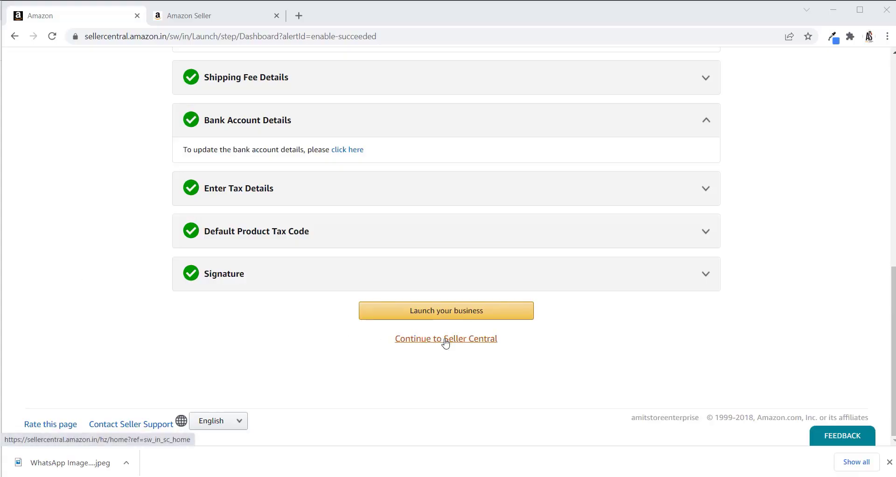
pyautogui.click(446, 340)
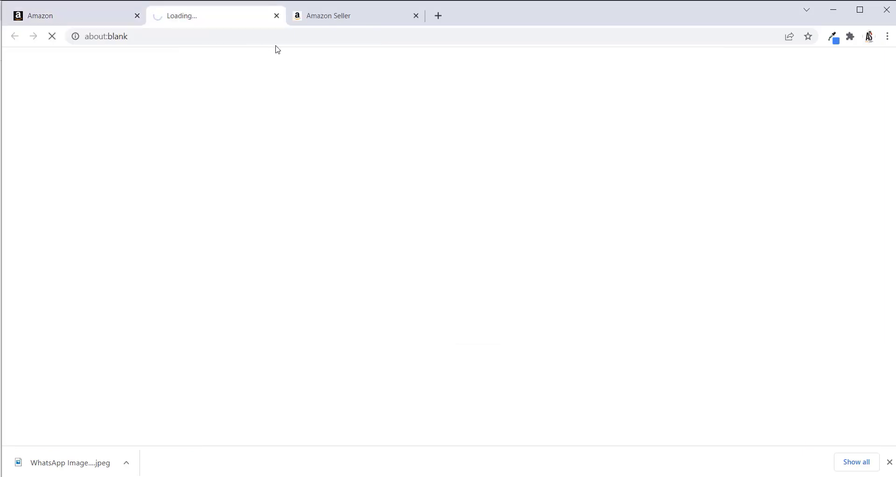